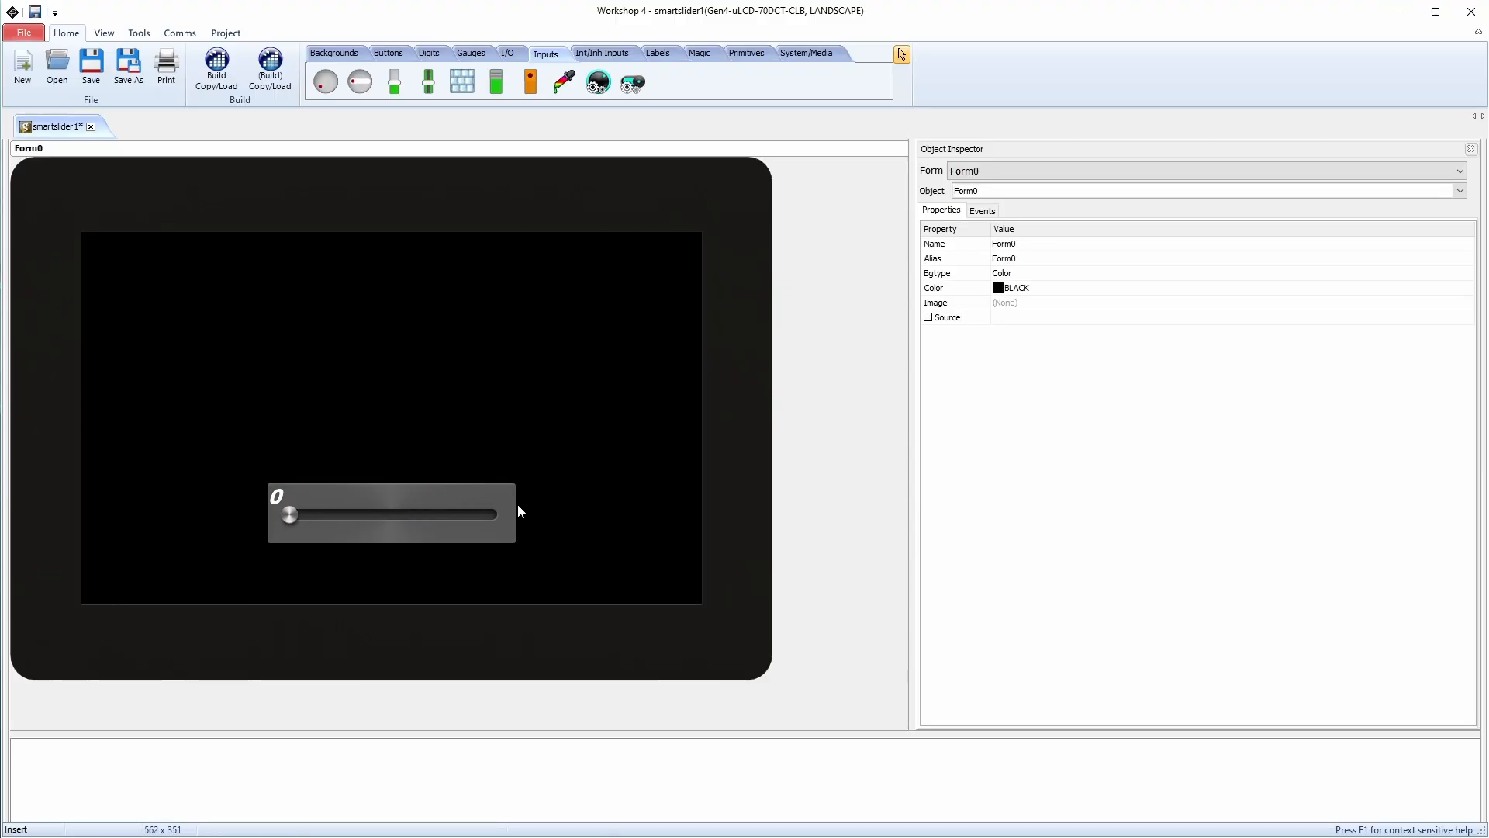
Step: Move the horizontal slider slightly down and add a round gauge enlarged in the space above it
left_click_drag(297, 513, 290, 521)
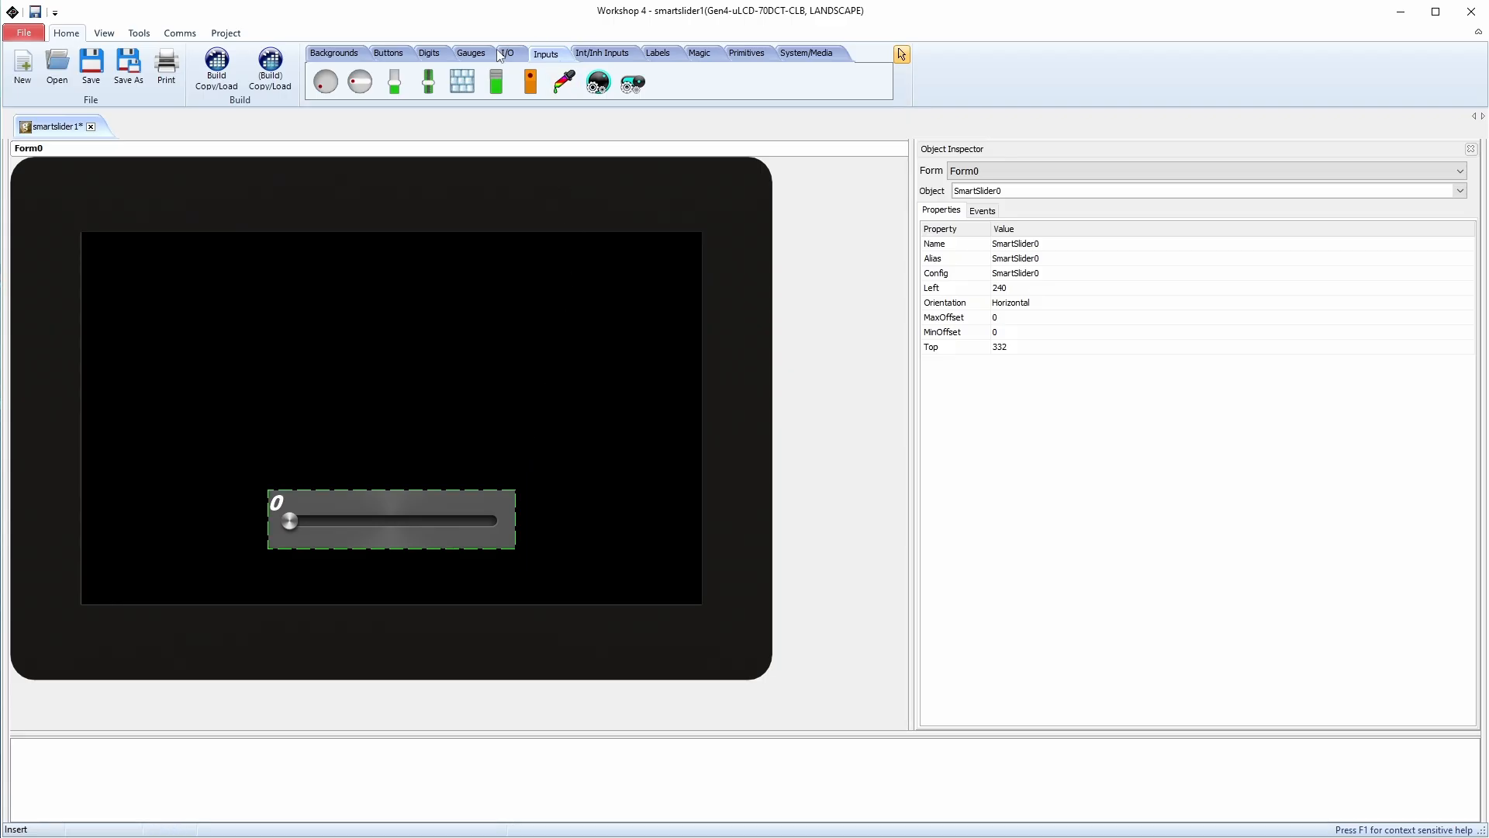
left_click(473, 53)
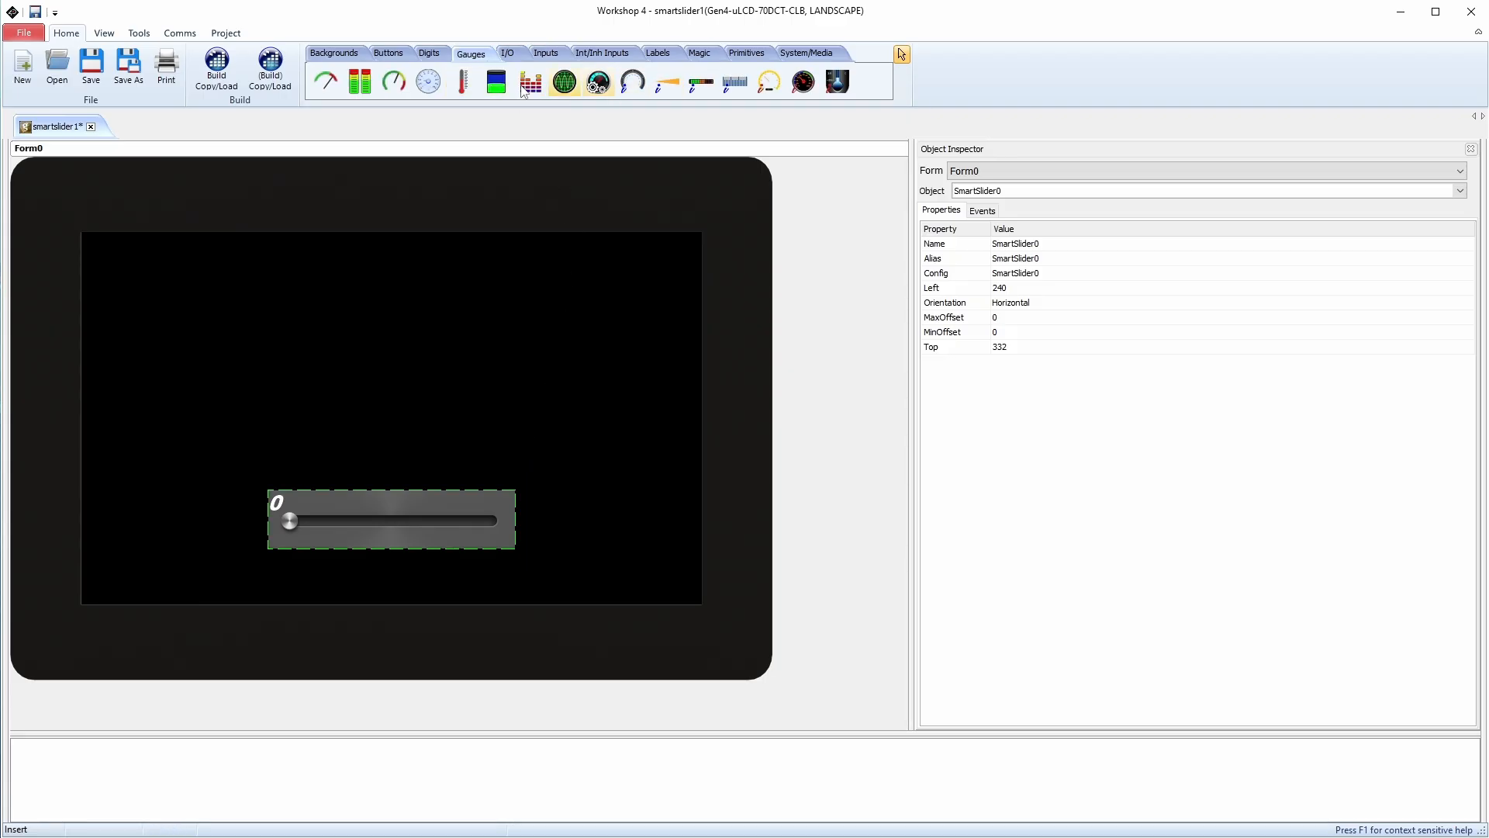
left_click(428, 80)
left_click(342, 322)
left_click_drag(416, 371, 362, 314)
left_click_drag(469, 446, 510, 487)
left_click_drag(284, 365, 268, 365)
left_click_drag(453, 363, 460, 366)
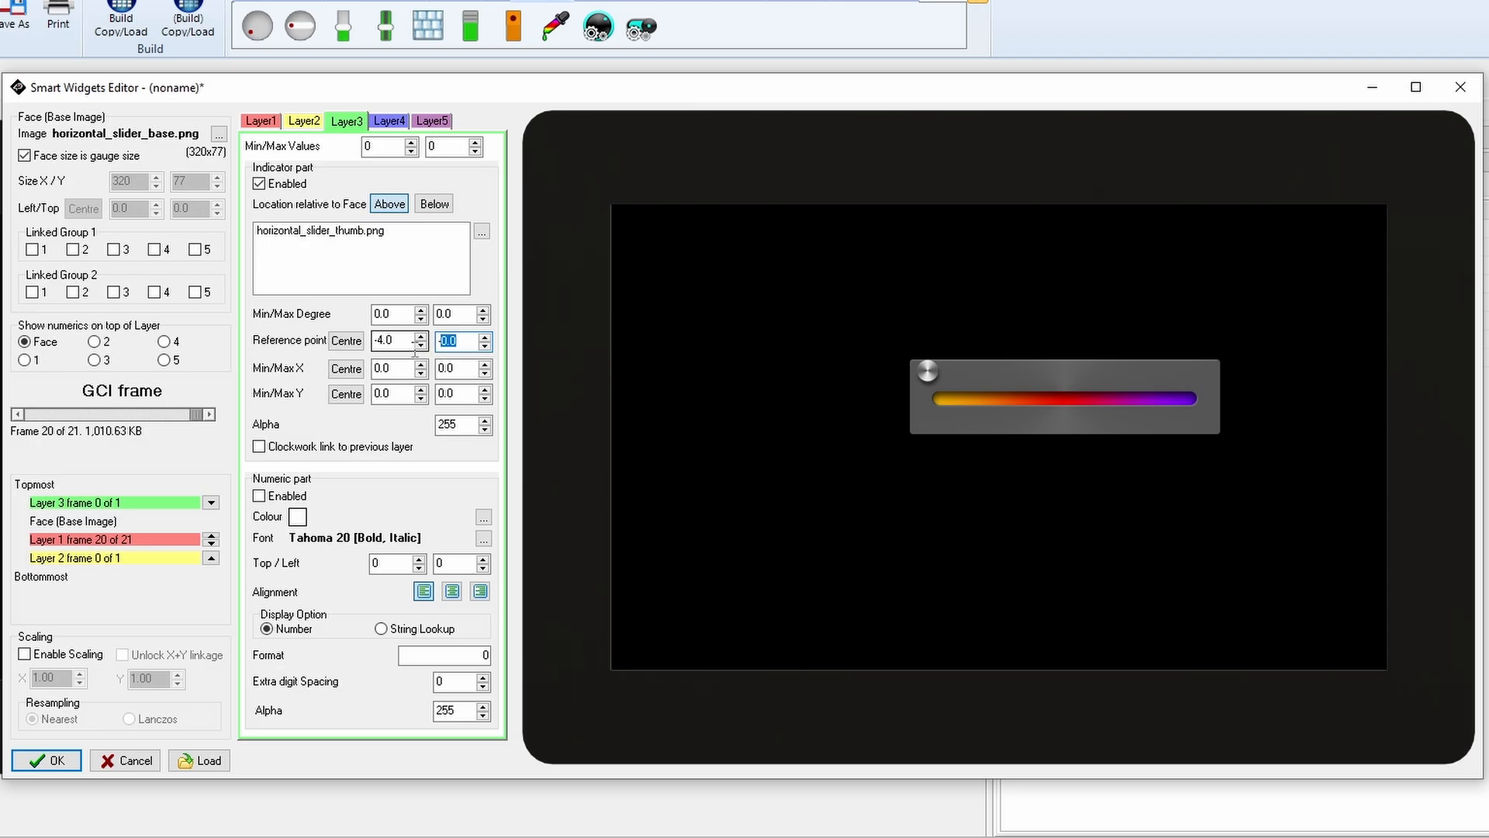
Step: Set the second reference point value of Layer 3's thumb image to -25 and fine-tune it in small increments
type("-25")
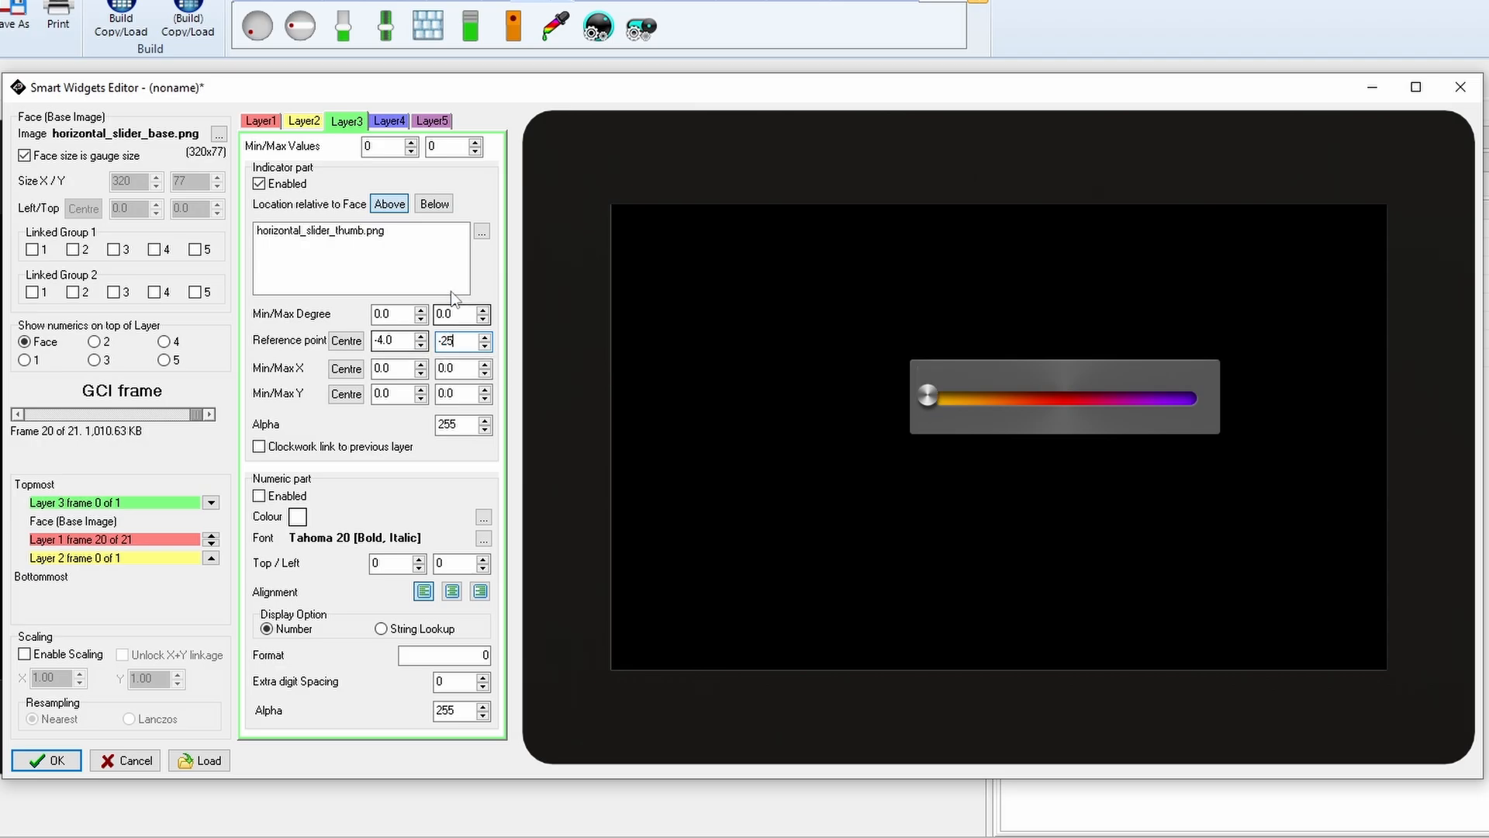
left_click(483, 337)
left_click(484, 337)
left_click(484, 346)
left_click(485, 345)
left_click(484, 346)
left_click(484, 346)
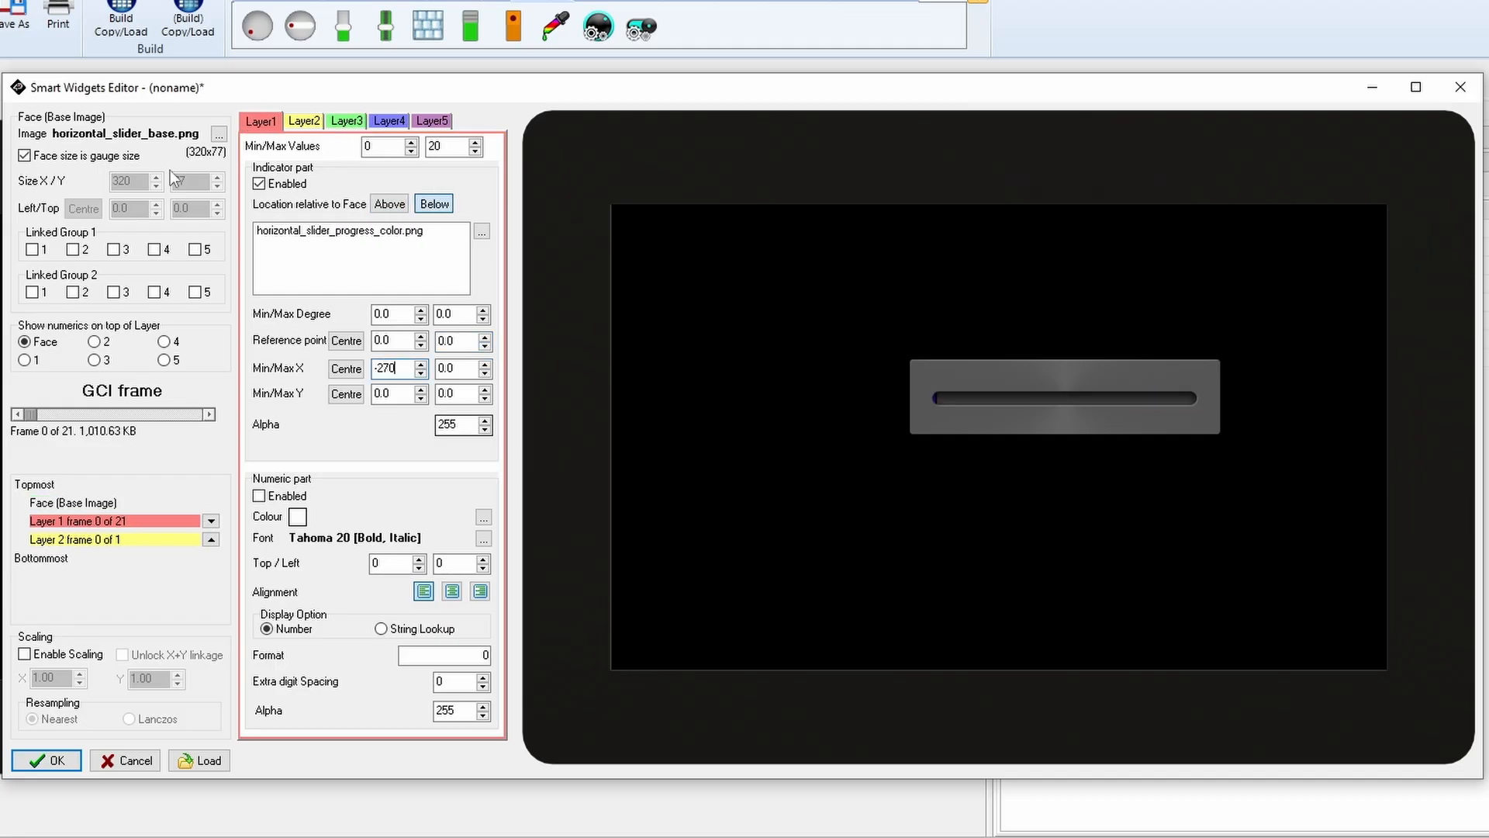
Step: Scrub through the GCI frames to preview the movement of Layer 1's colour progress image
left_click_drag(35, 414, 51, 477)
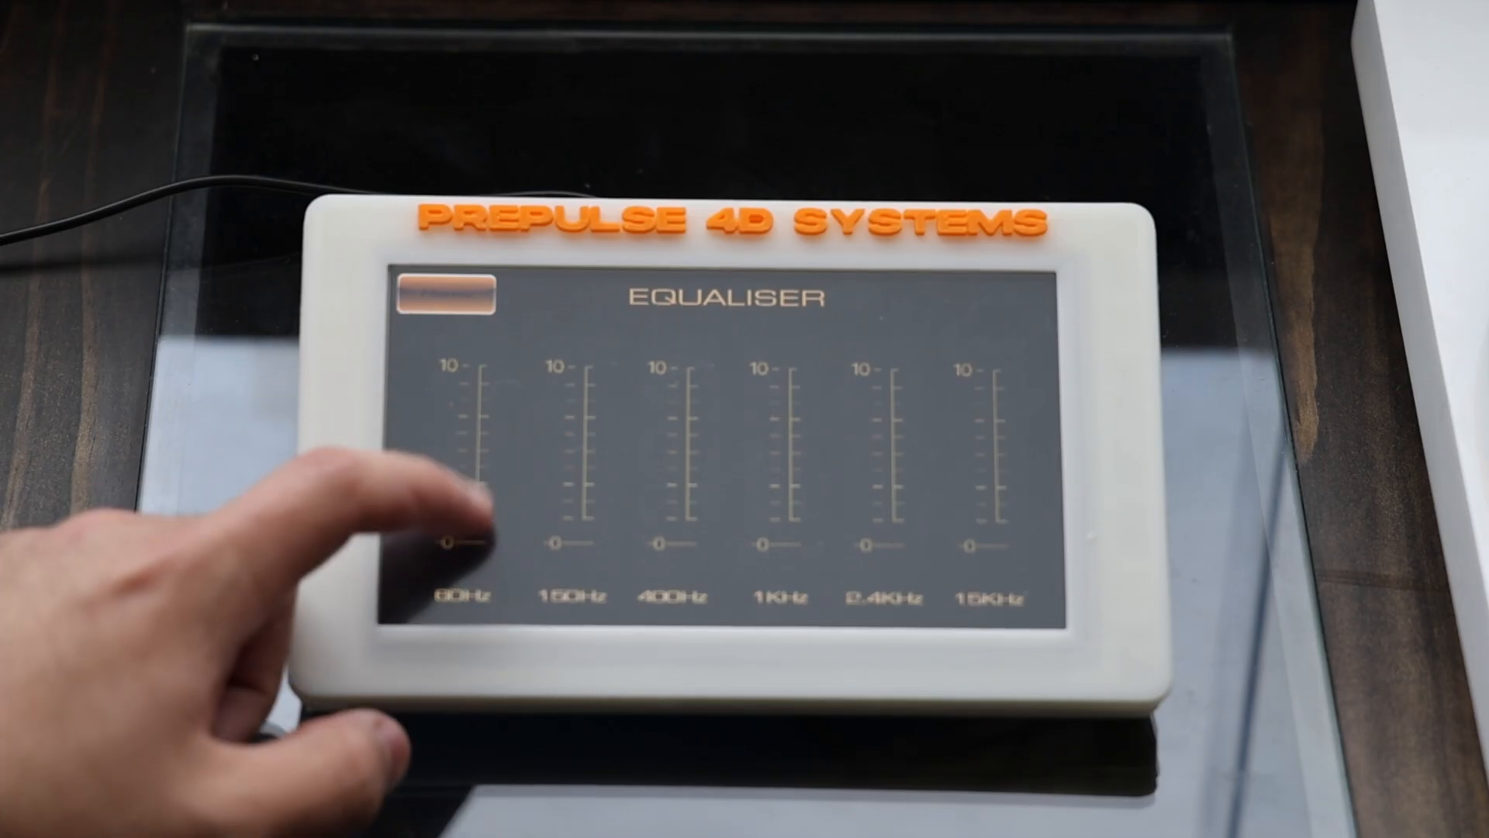
mouse_move(485, 497)
left_mouse_down()
mouse_move(458, 399)
mouse_move(466, 359)
mouse_move(572, 532)
mouse_move(565, 415)
mouse_move(687, 497)
mouse_move(675, 395)
mouse_move(721, 473)
mouse_move(791, 525)
mouse_move(781, 449)
mouse_move(903, 485)
left_mouse_up()
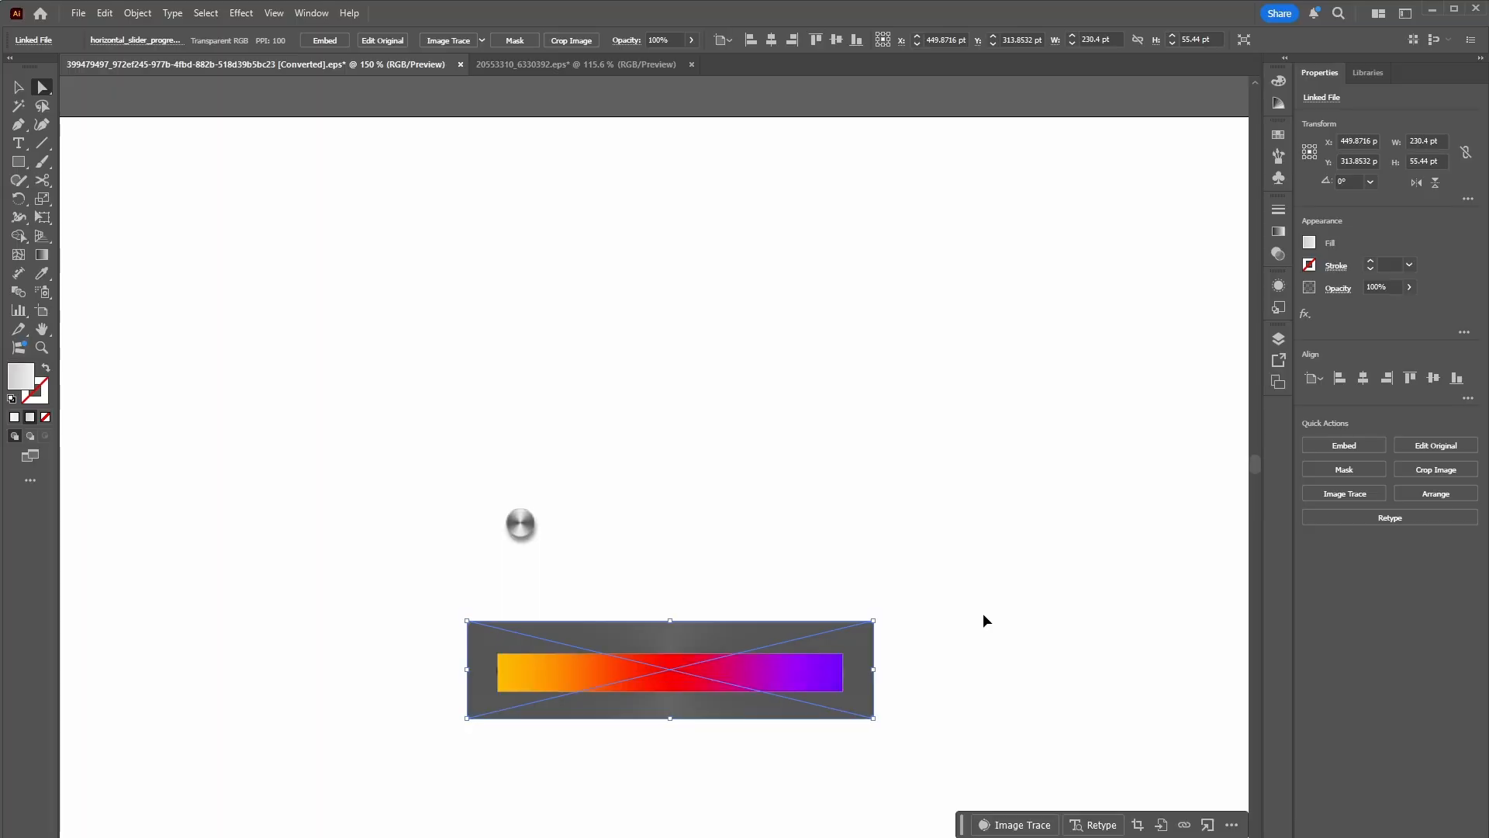
left_click(897, 542)
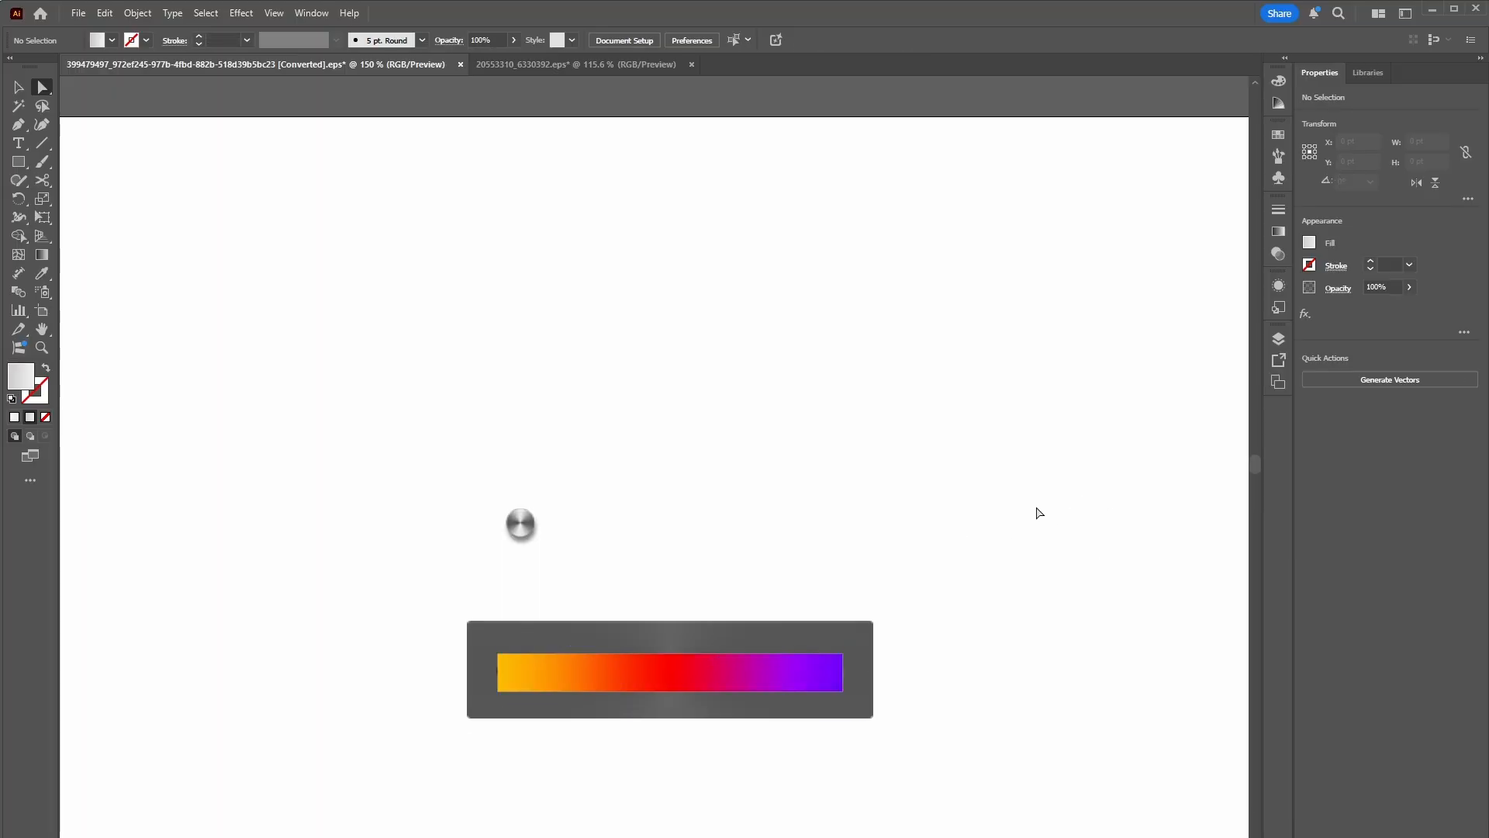
left_click(801, 669)
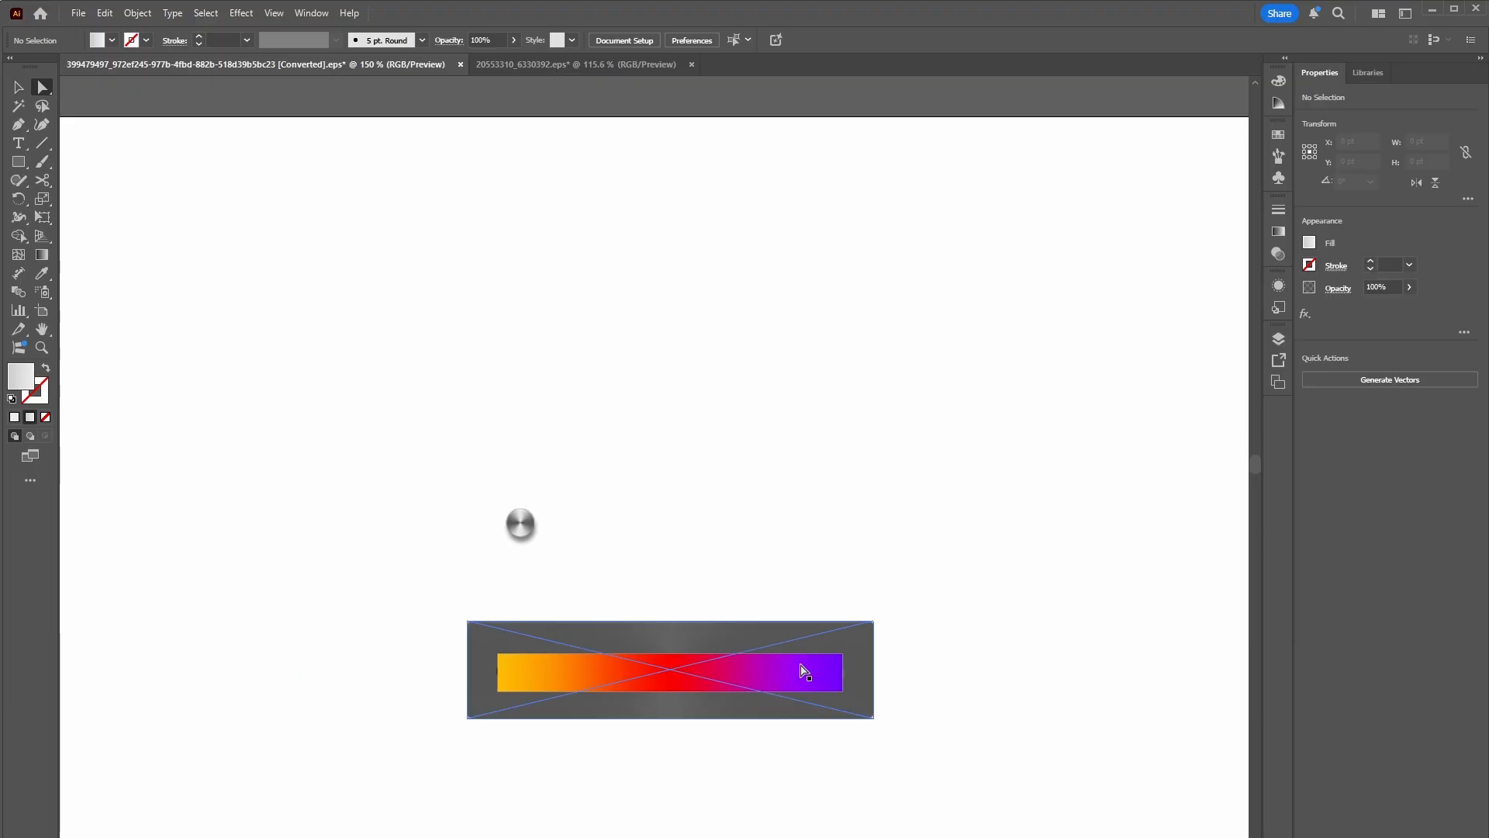
left_click_drag(757, 682, 910, 671)
key("ctrl+z")
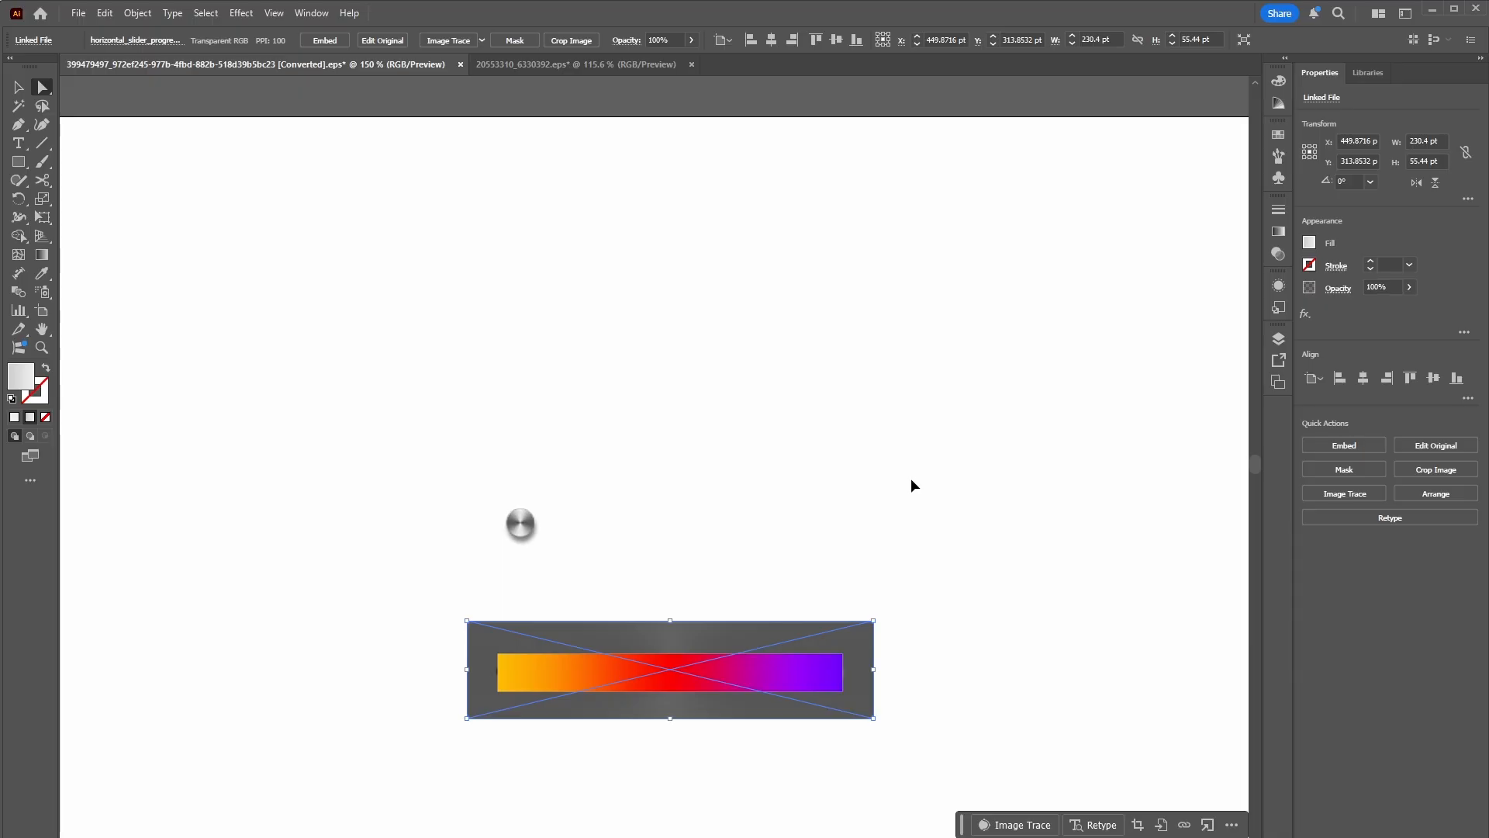
Step: In Illustrator, spread the slider artwork apart, moving the round thumb, base plate and colour progress bar away from the dark bar
left_click(910, 481)
left_click_drag(521, 524, 404, 588)
left_click_drag(543, 654, 387, 397)
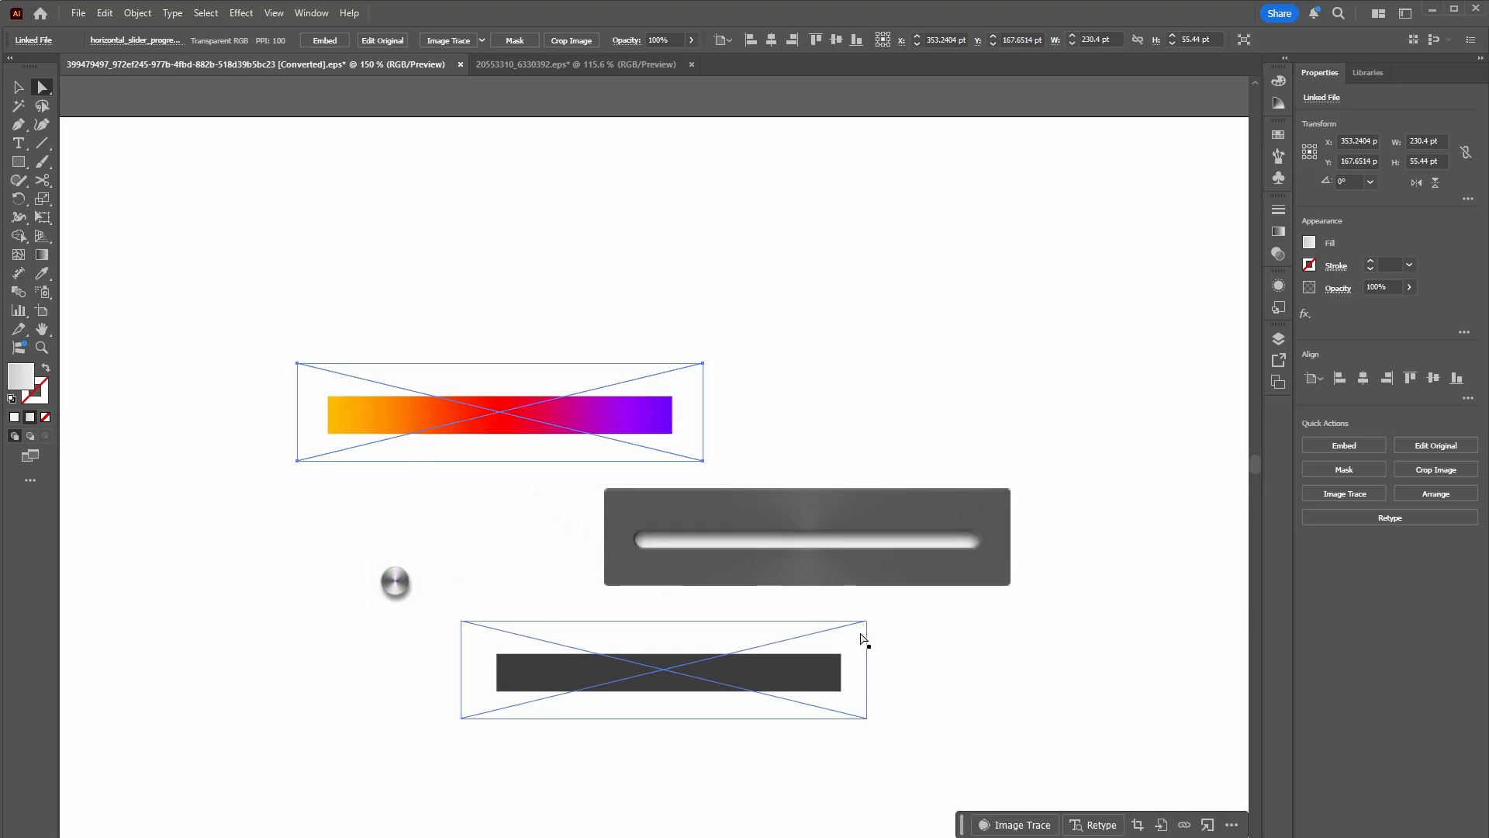
left_click(776, 621)
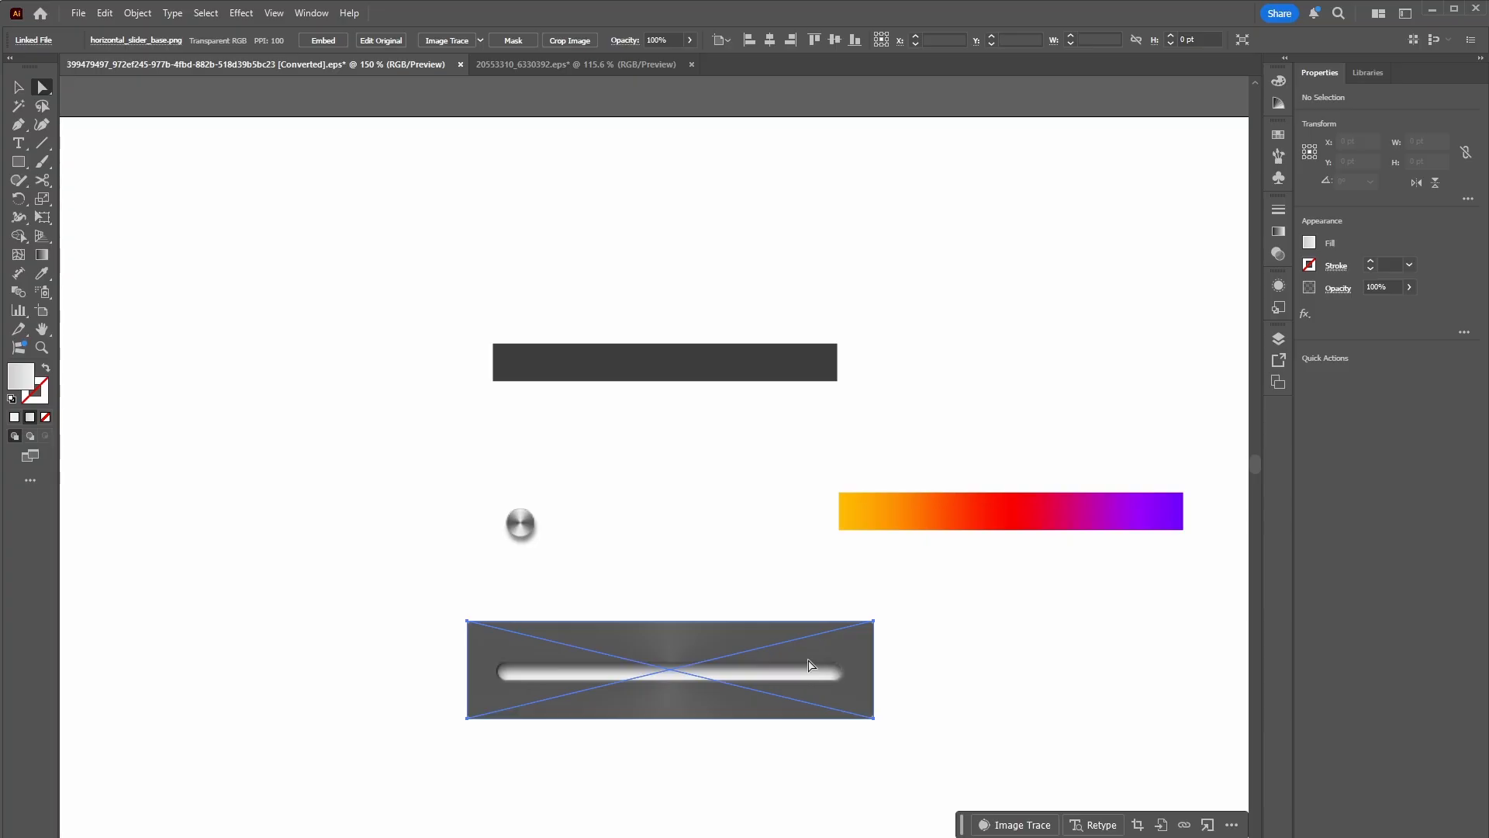
Step: Stack the dark no-progress bar, the colour progress bar and the round thumb onto the slider base plate
left_click_drag(705, 374, 708, 682)
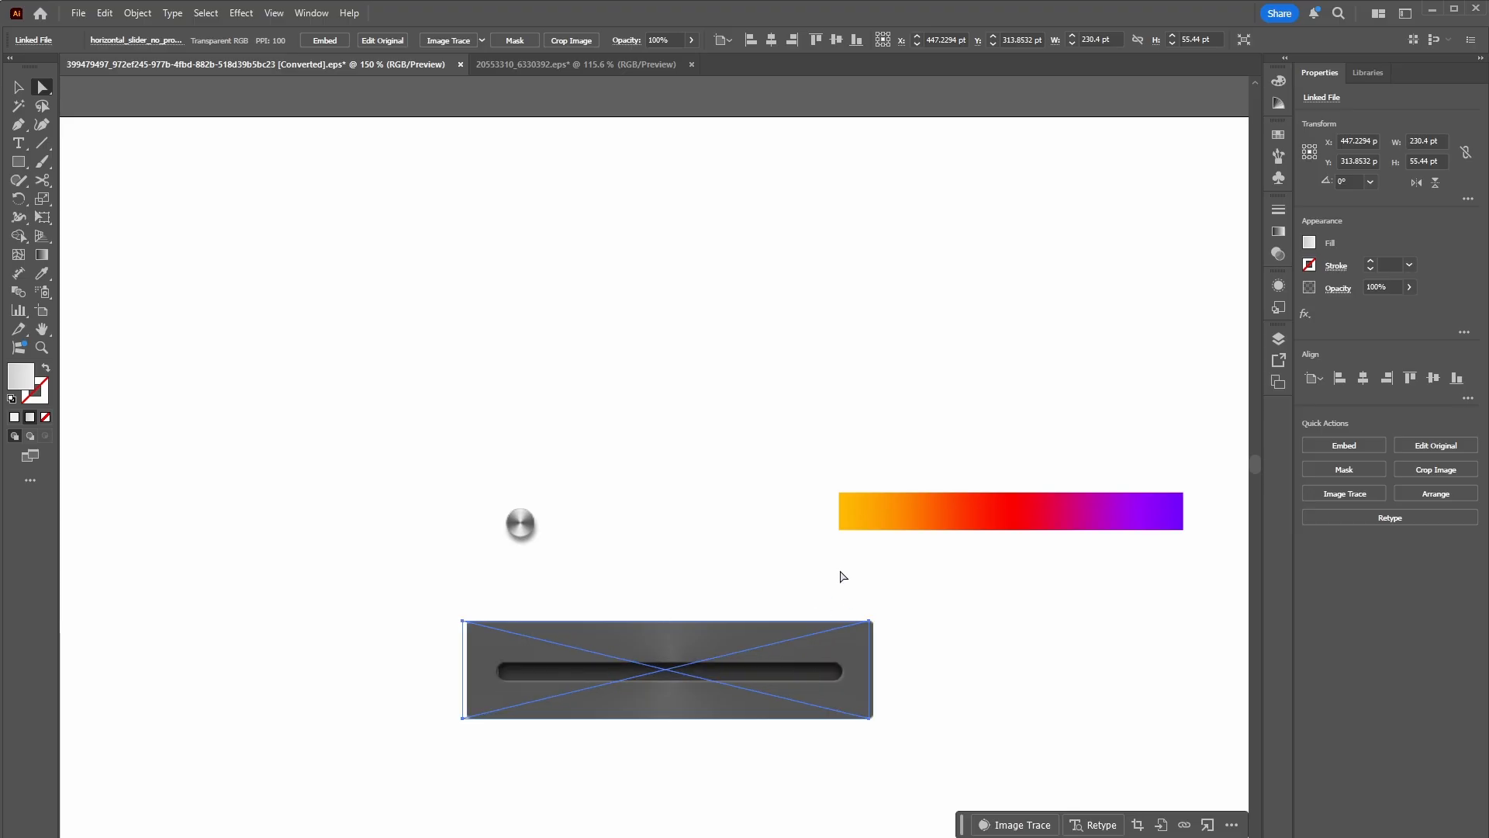
left_click_drag(1033, 516, 686, 672)
left_click_drag(520, 524, 529, 667)
Step: Undo the stacking moves so the slider parts lie separately on the artboard, and clear the selection
key("ctrl+z")
key("ctrl+z")
key("ctrl+z")
key("ctrl+z")
key("ctrl+z")
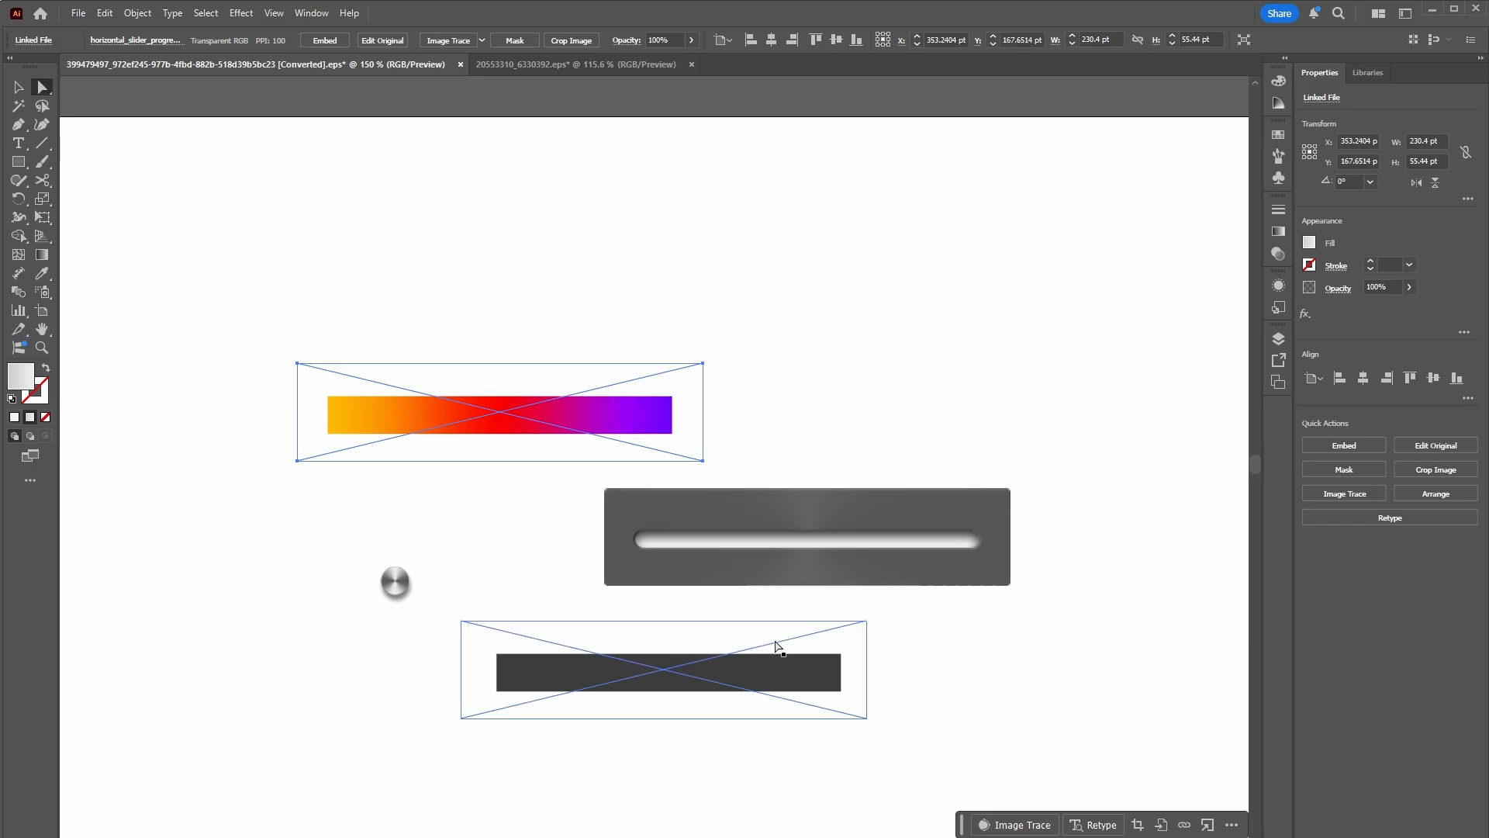
left_click(725, 595)
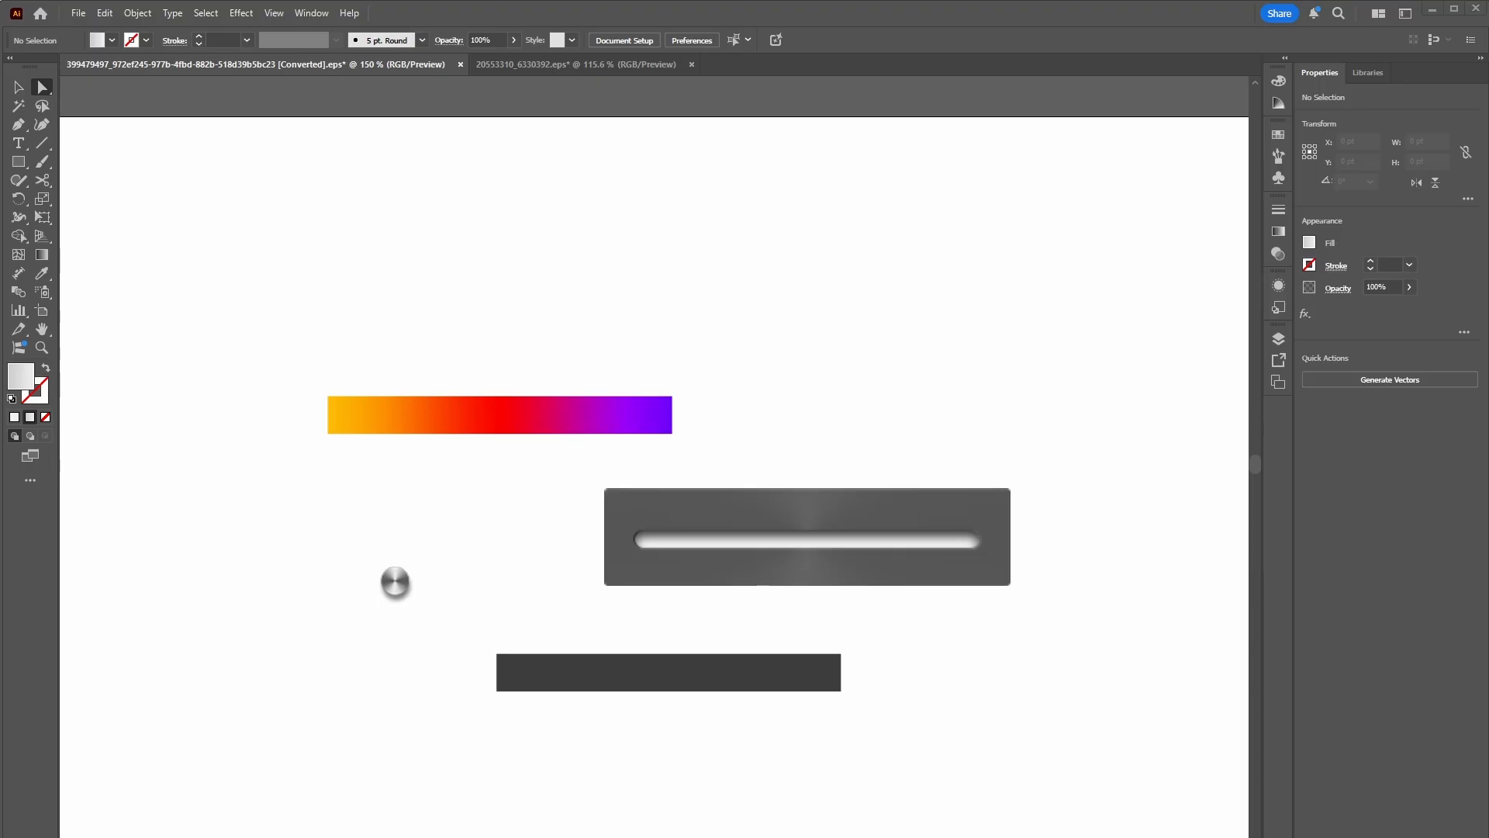
left_click(824, 522)
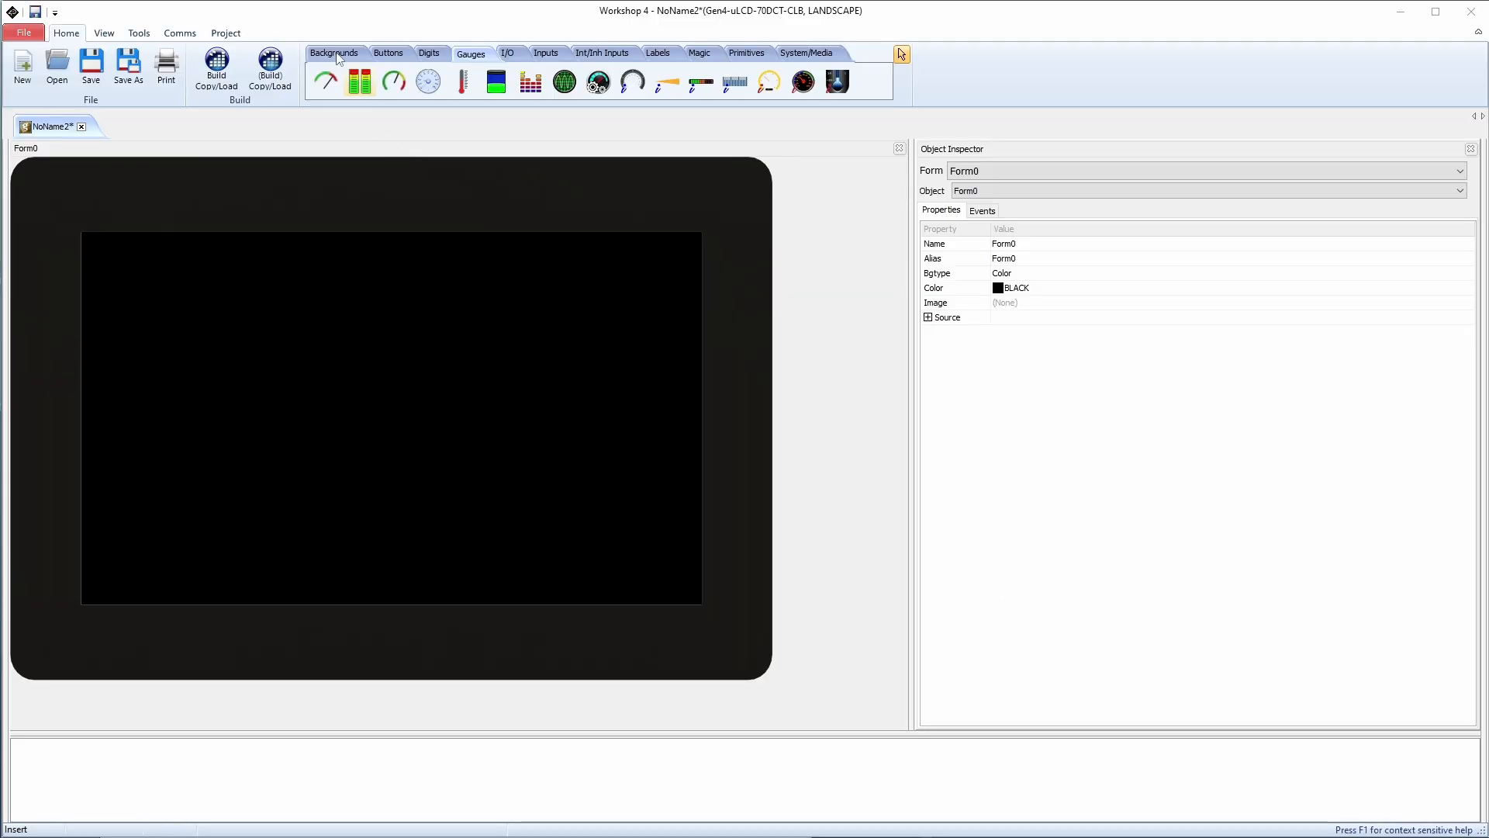
Step: In Workshop 4, add a Smart Slider near the middle of Form0 and position it at Left 308, Top 160
left_click(338, 58)
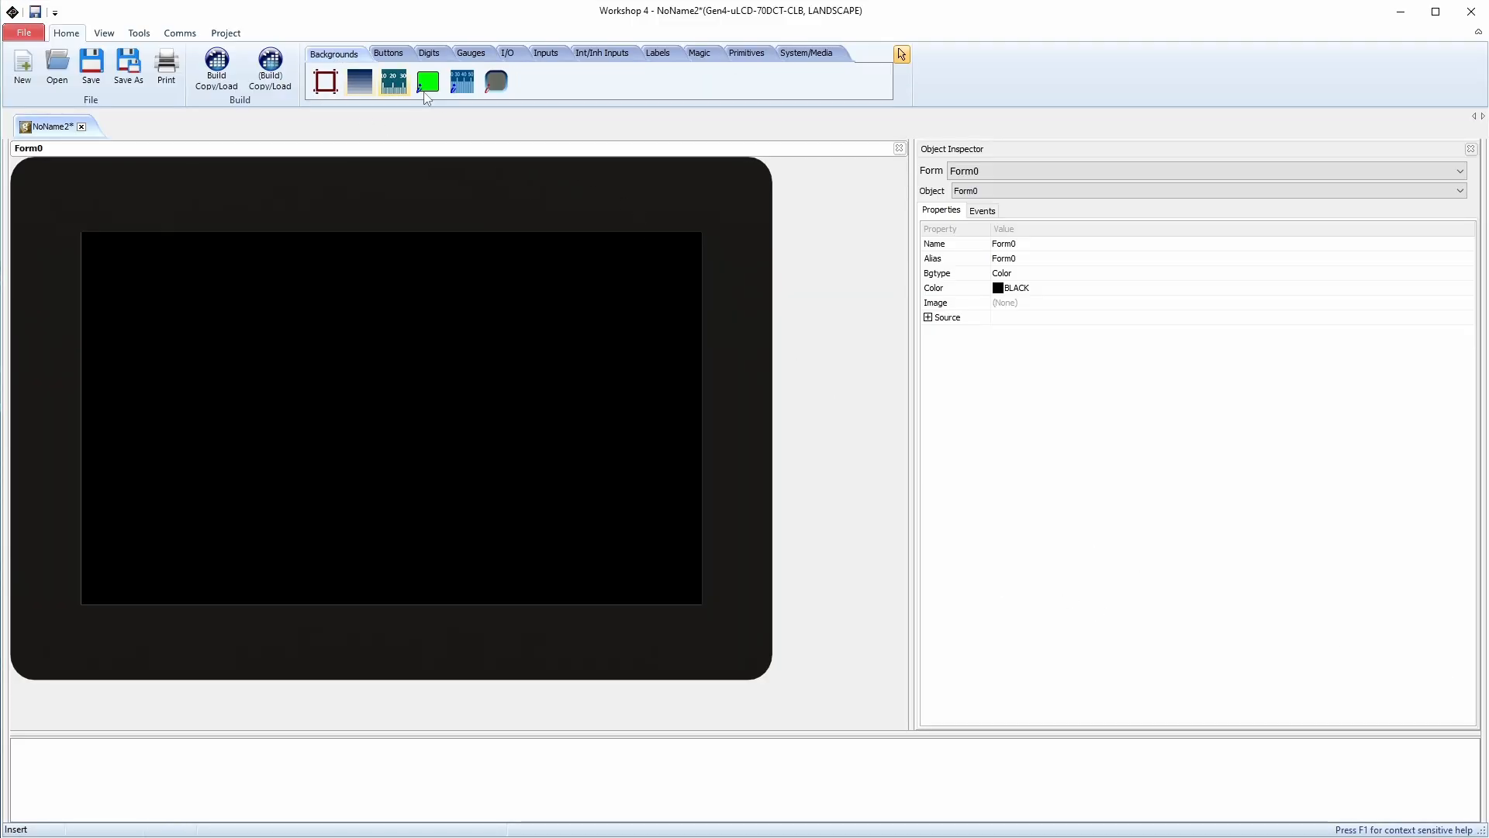
left_click(544, 55)
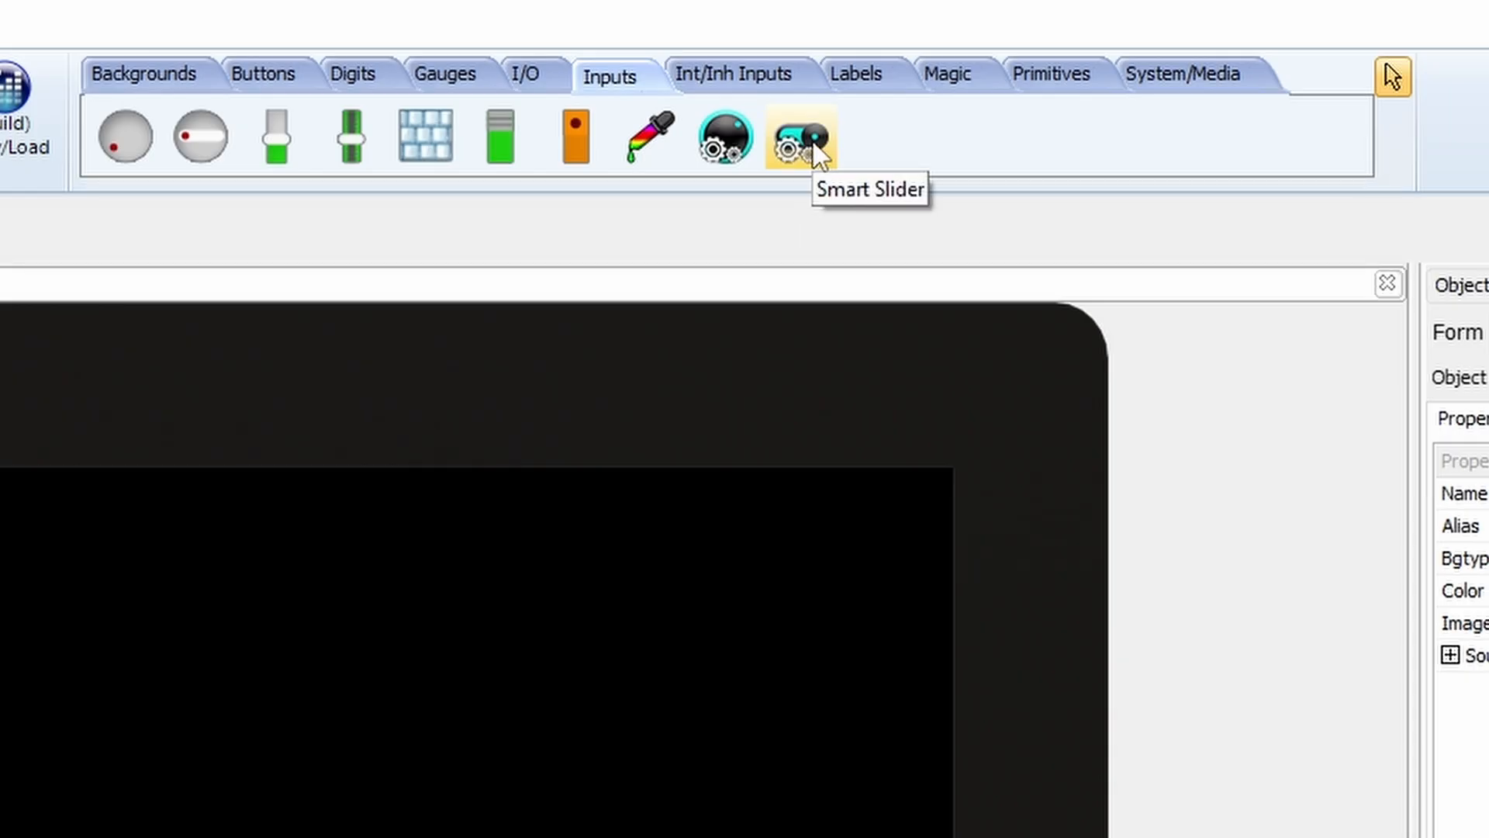
left_click_drag(816, 151, 164, 793)
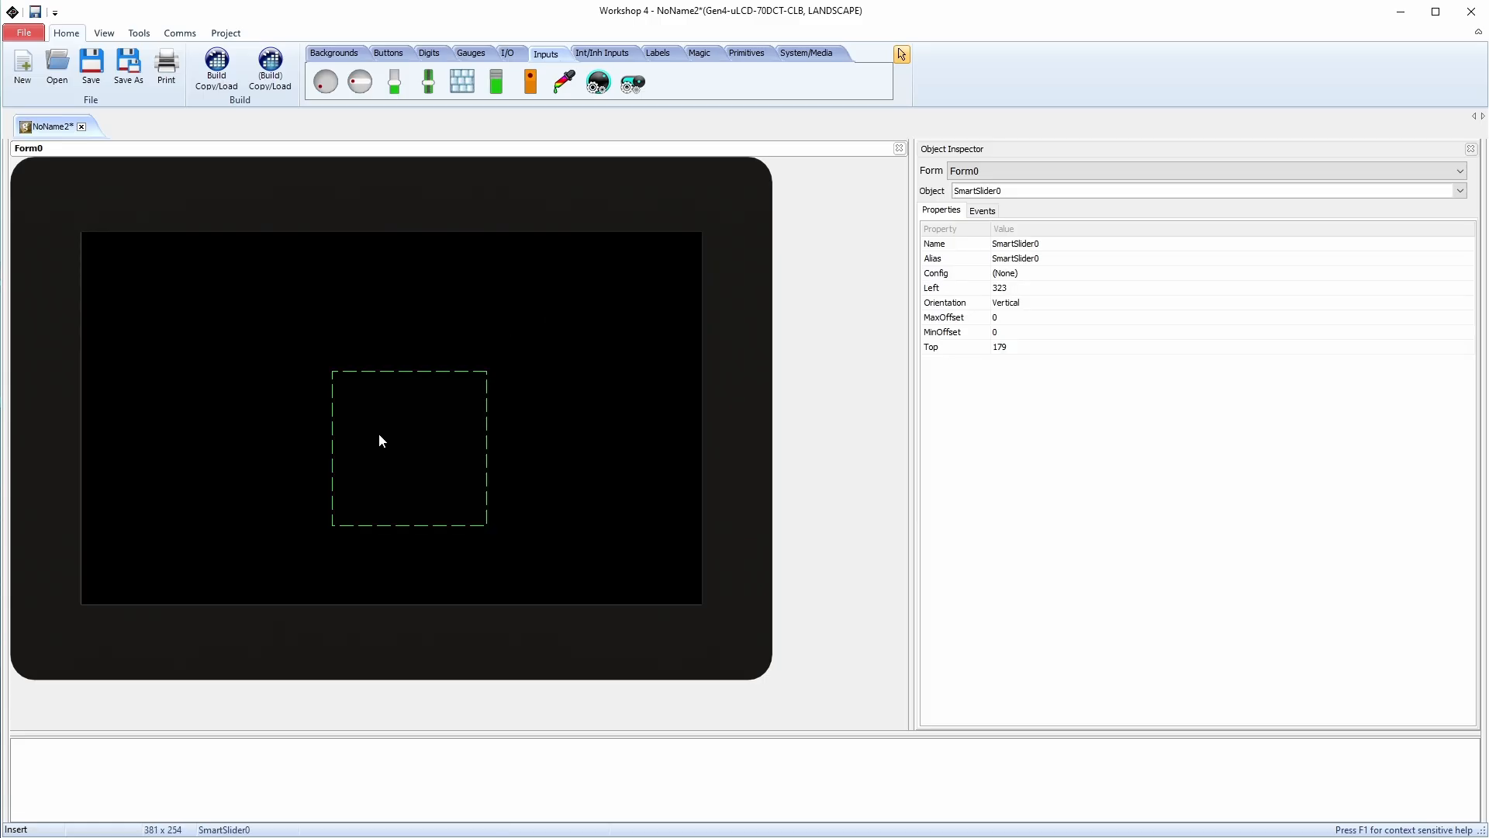
left_click_drag(408, 447, 397, 433)
Step: Set the smart slider's orientation to Horizontal
left_click(1021, 304)
left_click(1468, 303)
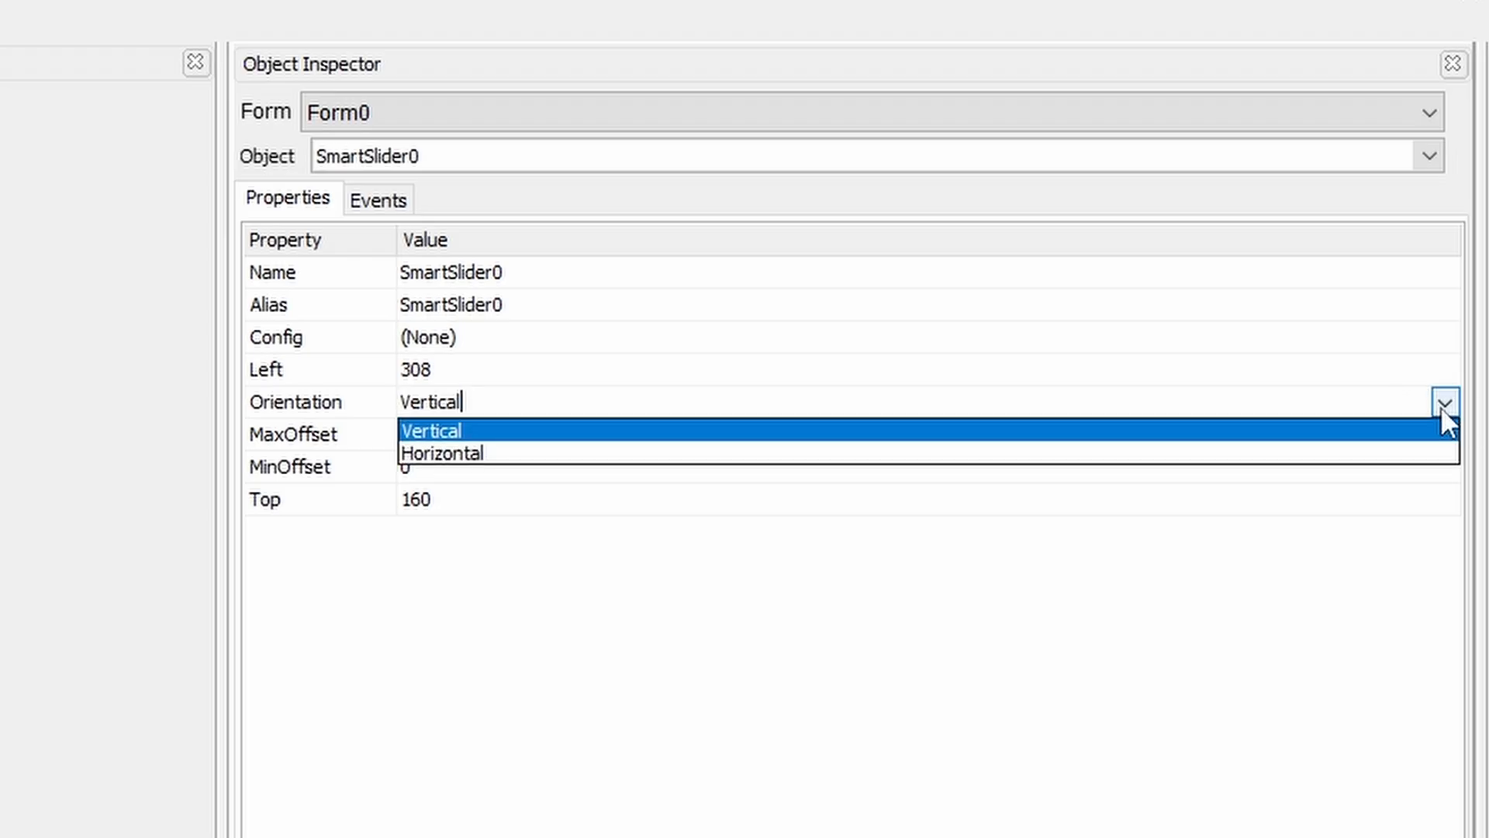
left_click(457, 454)
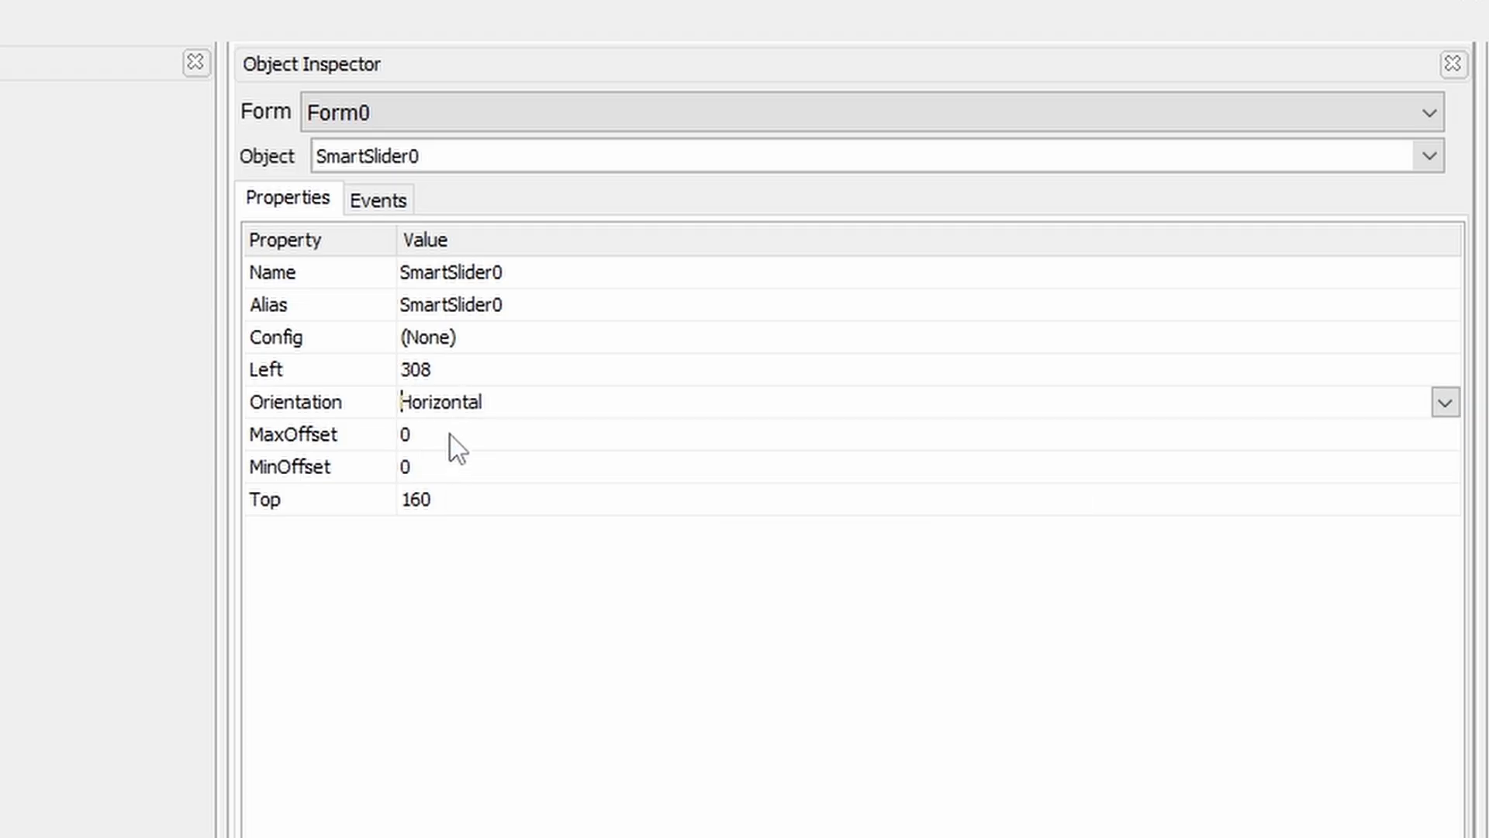
Step: Open the smart slider's configuration in the Smart Widgets Editor and move the editor window fully into view
left_click(452, 341)
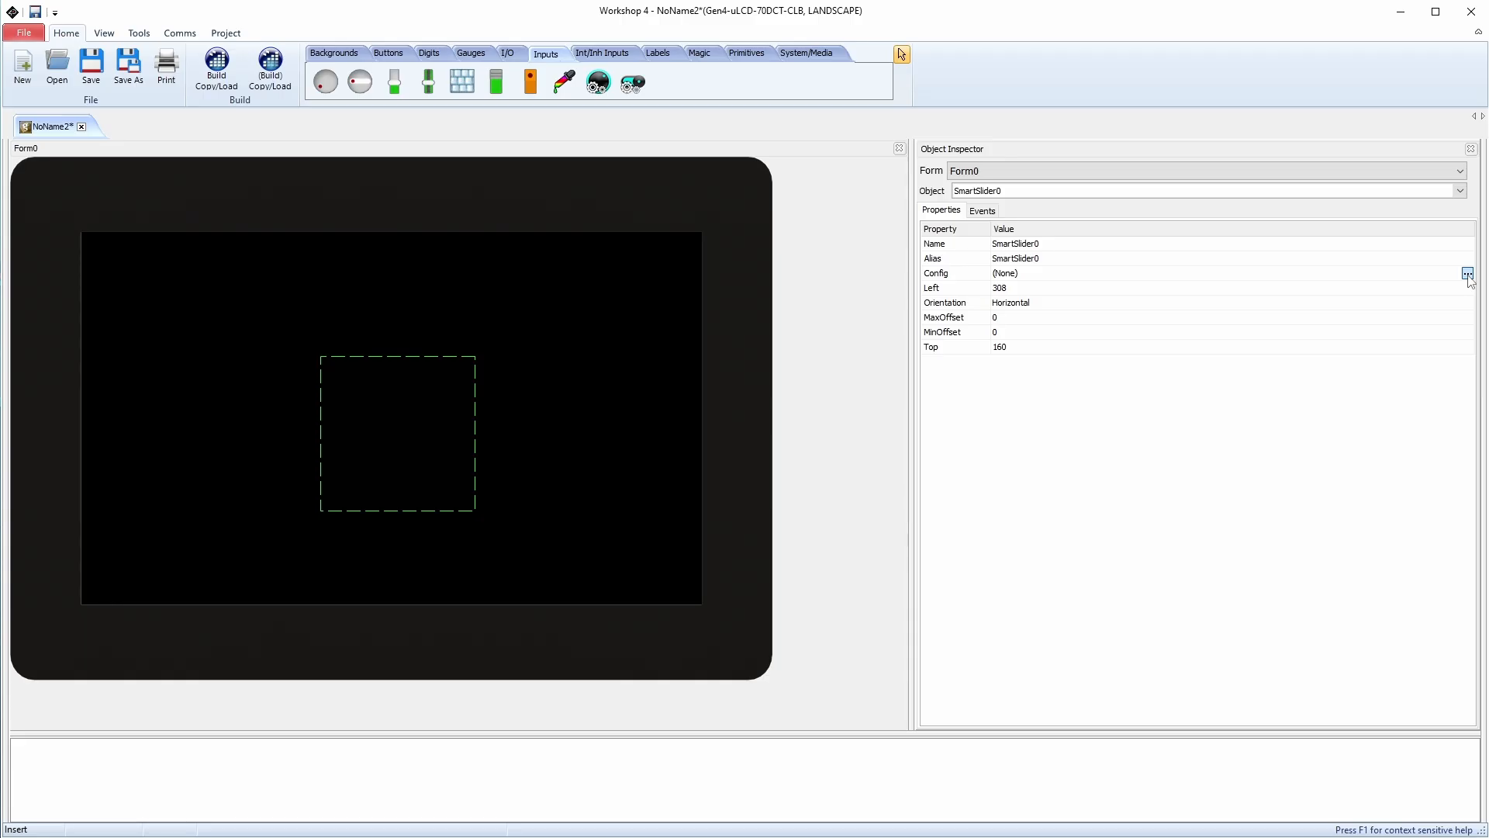
left_click(1467, 274)
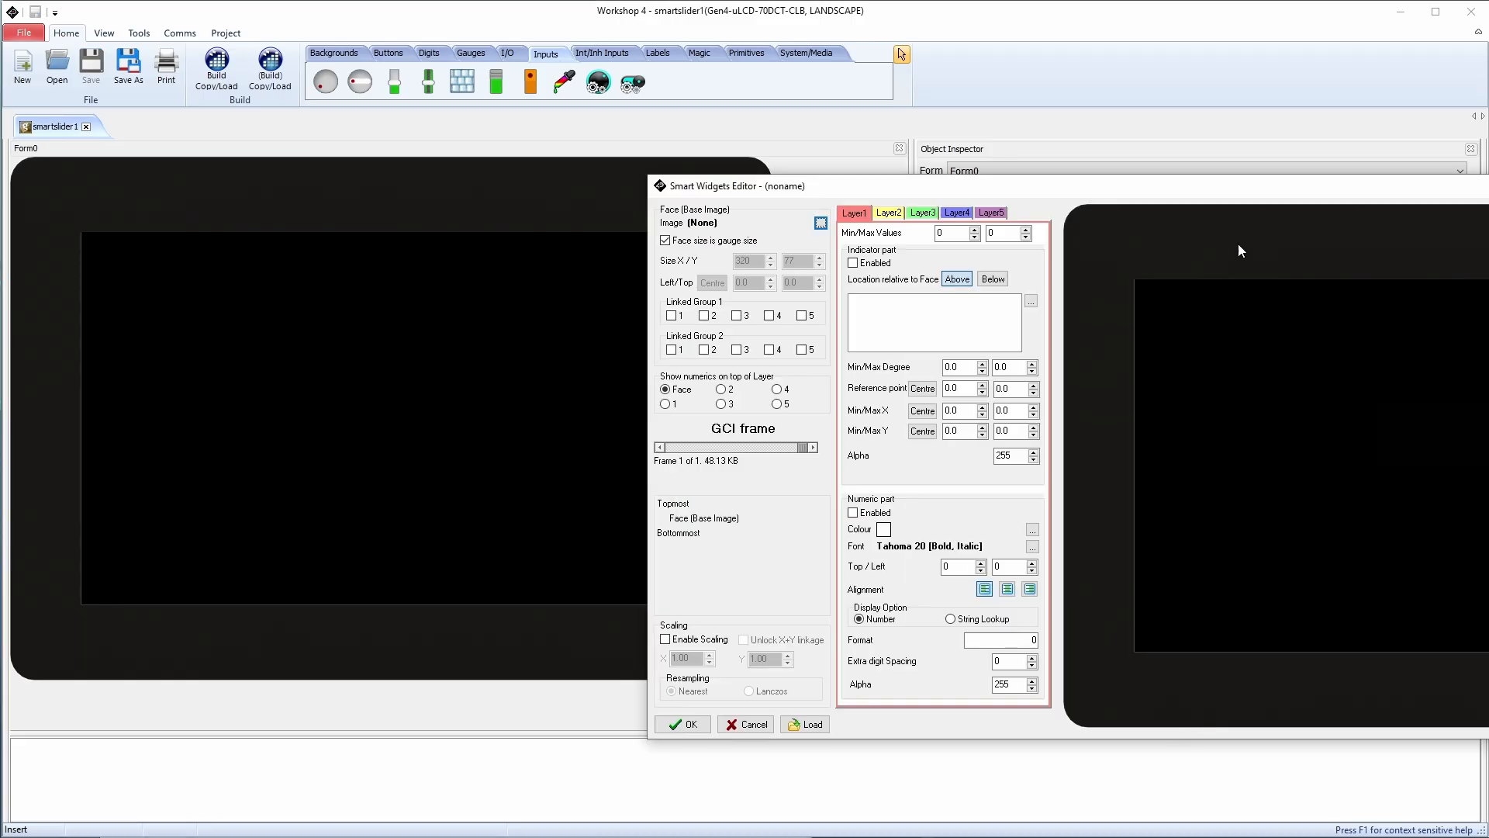
left_click_drag(1243, 196, 718, 141)
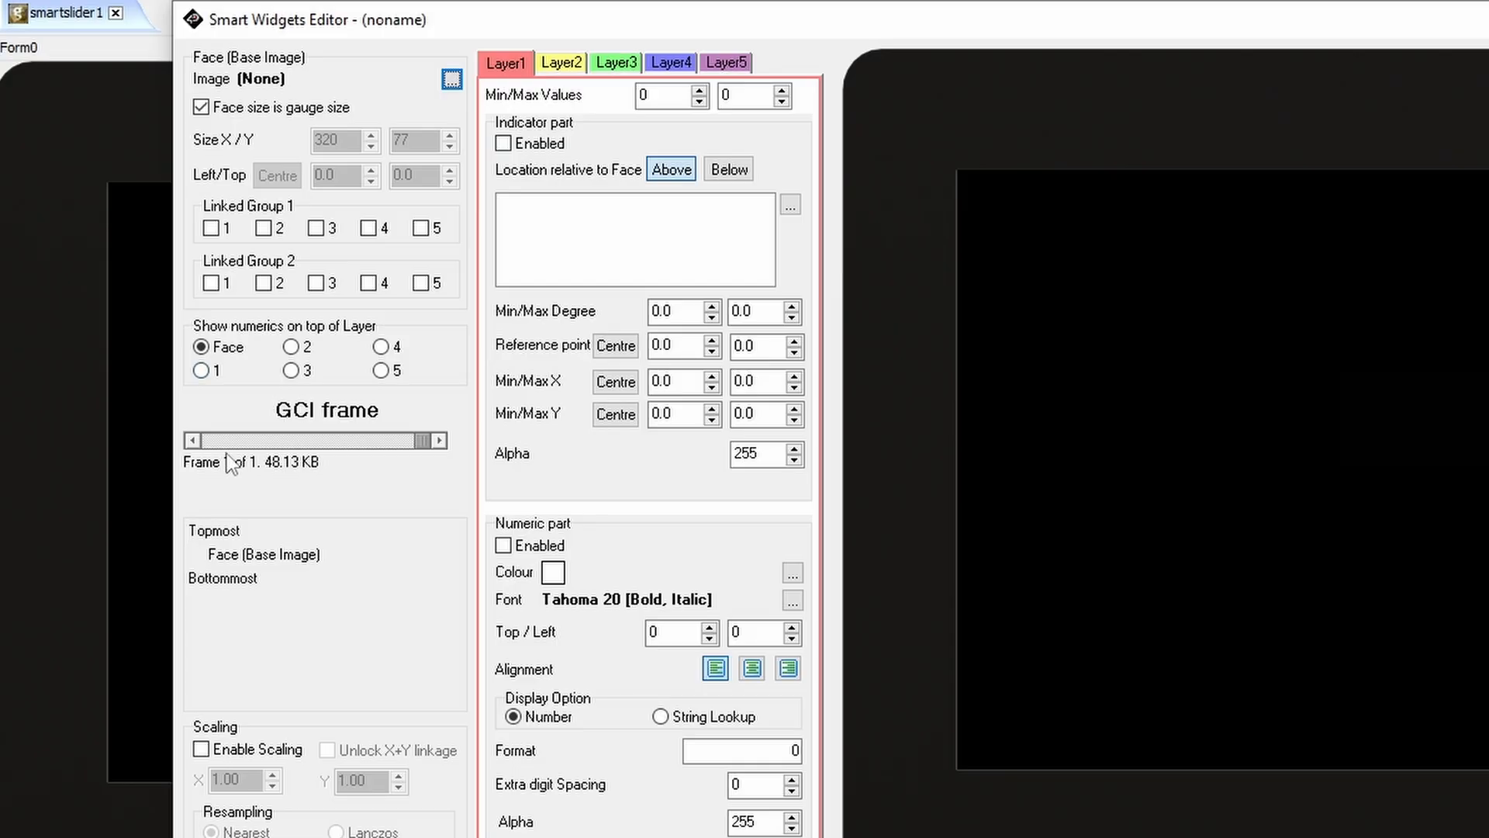
Step: Examine the GCI frame scrubber and the settings of Layers 2 to 5, returning to Layer 1
left_click_drag(423, 446, 243, 462)
left_click(560, 68)
left_click(632, 70)
left_click(670, 69)
left_click(714, 71)
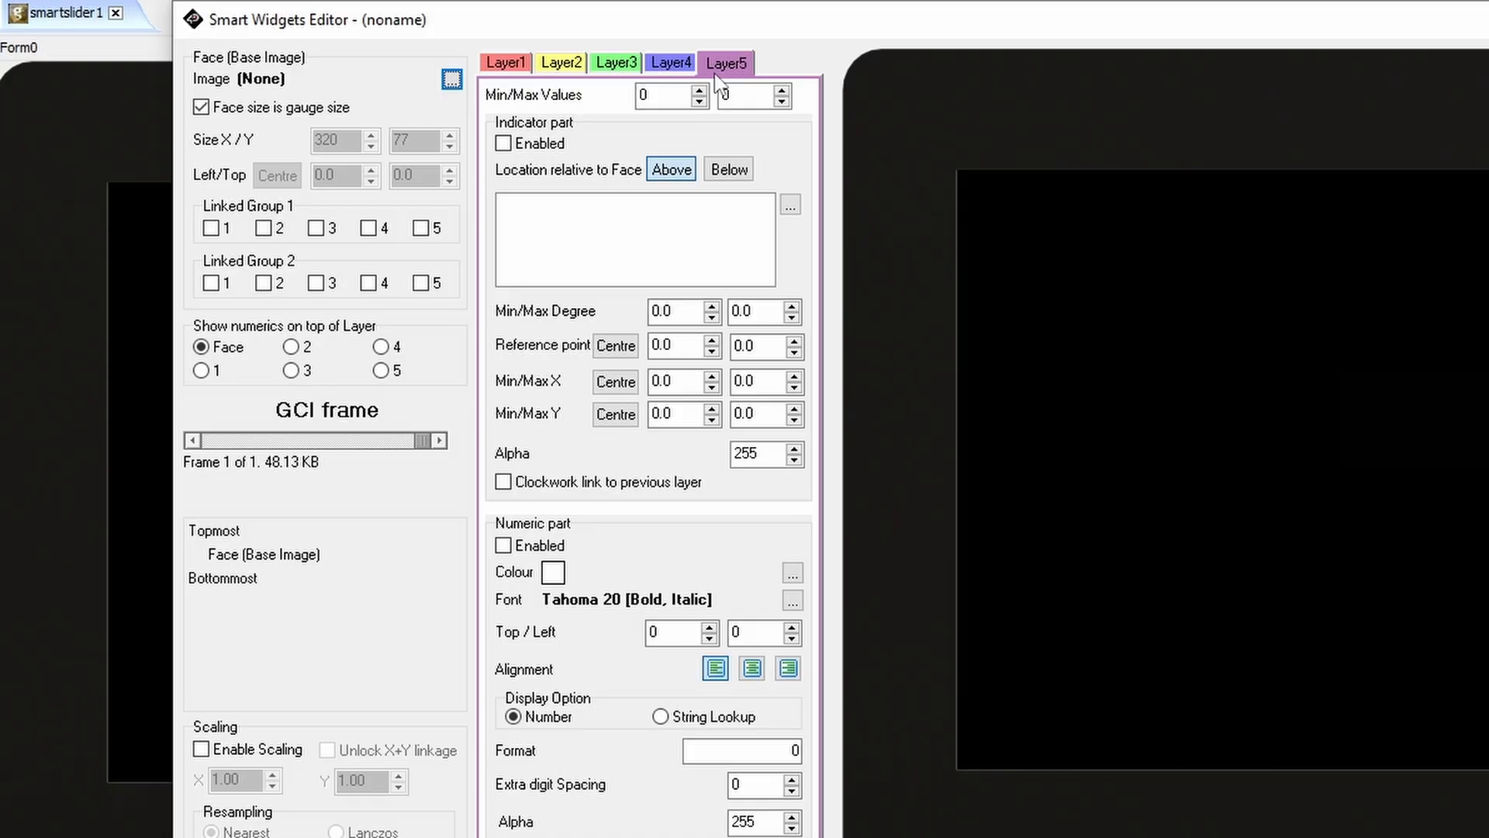
left_click(672, 69)
left_click(616, 68)
left_click(574, 67)
left_click(503, 68)
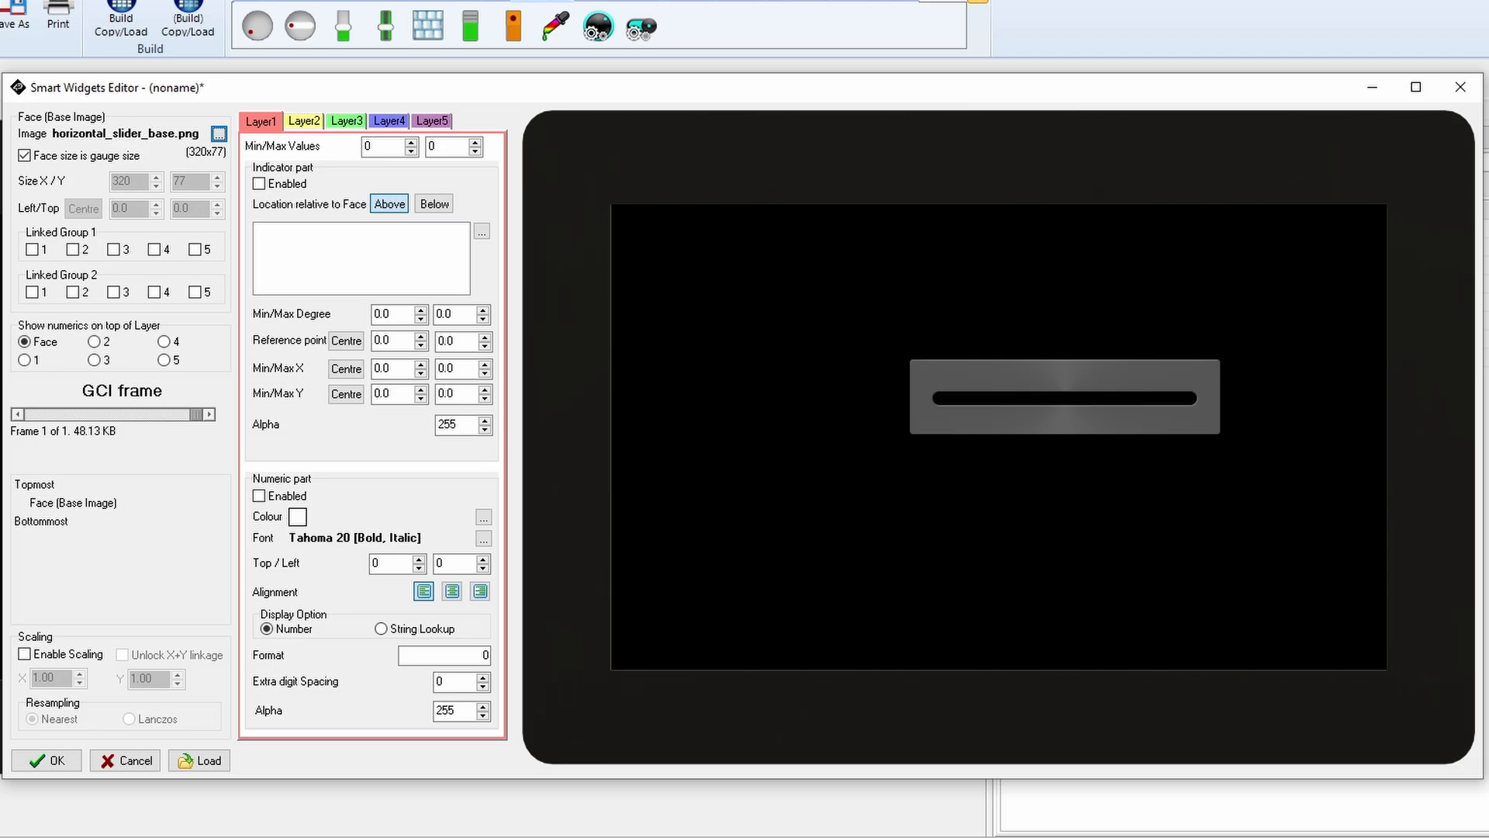
Step: Enable Layer 1's indicator and add horizontal_slider_no_progress.png as its image
key("Tab")
left_click(282, 188)
left_click(481, 231)
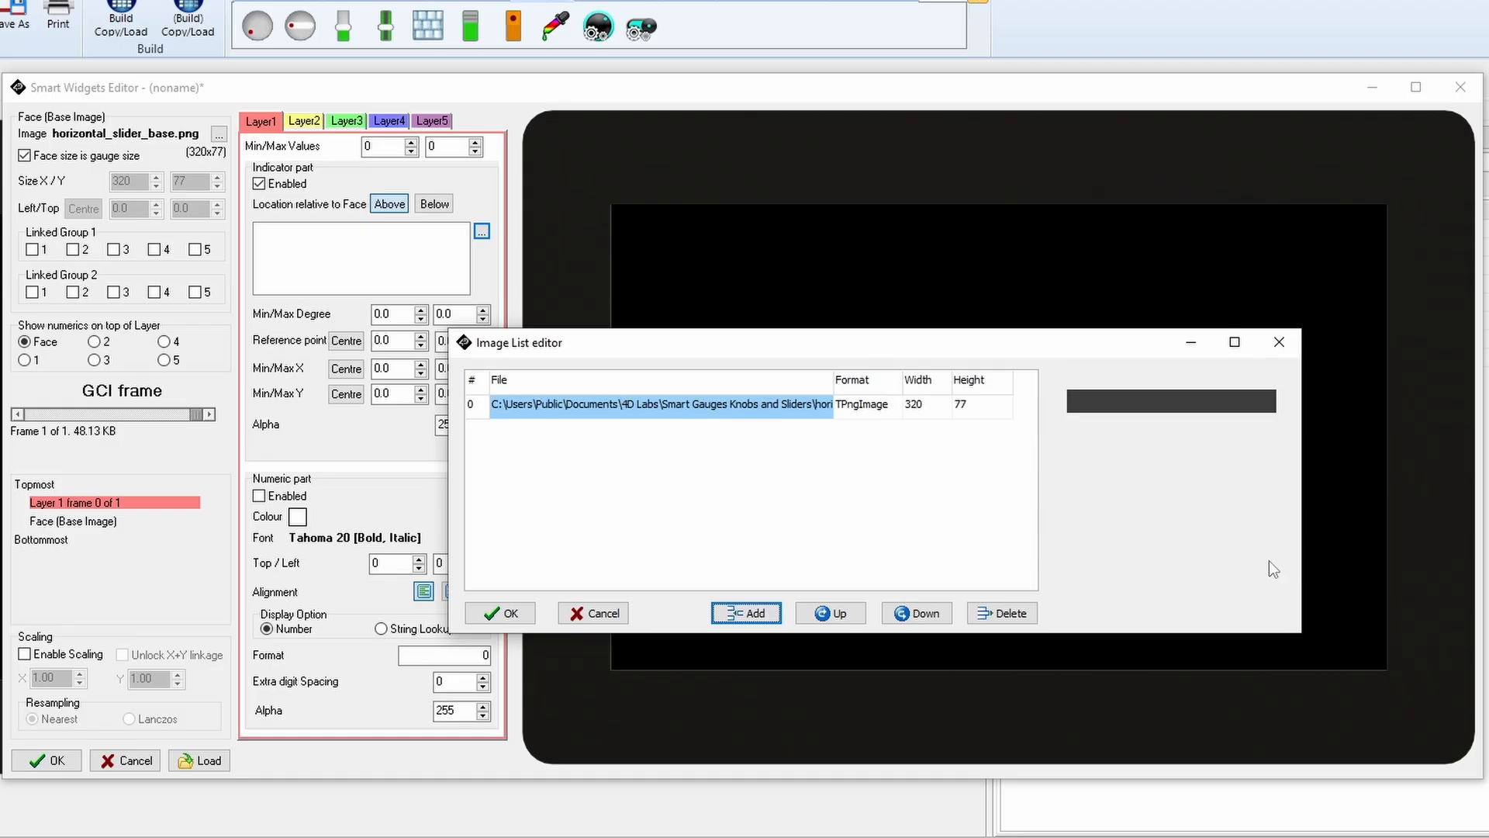
left_click(500, 613)
Step: Set Layer 1's first reference point value to 4.5 and its location relative to the face to Below
left_click(421, 337)
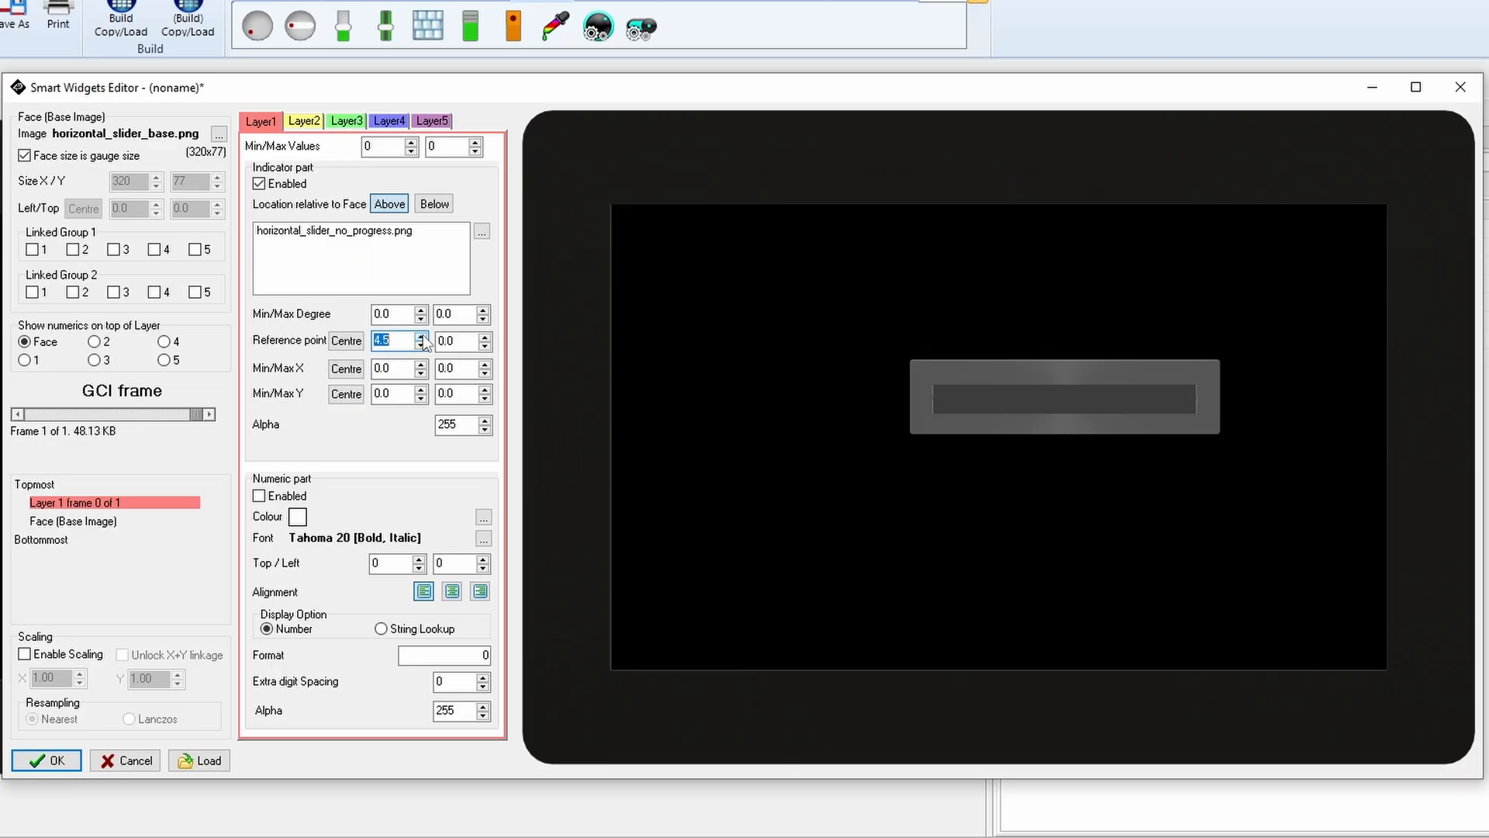
left_click(427, 205)
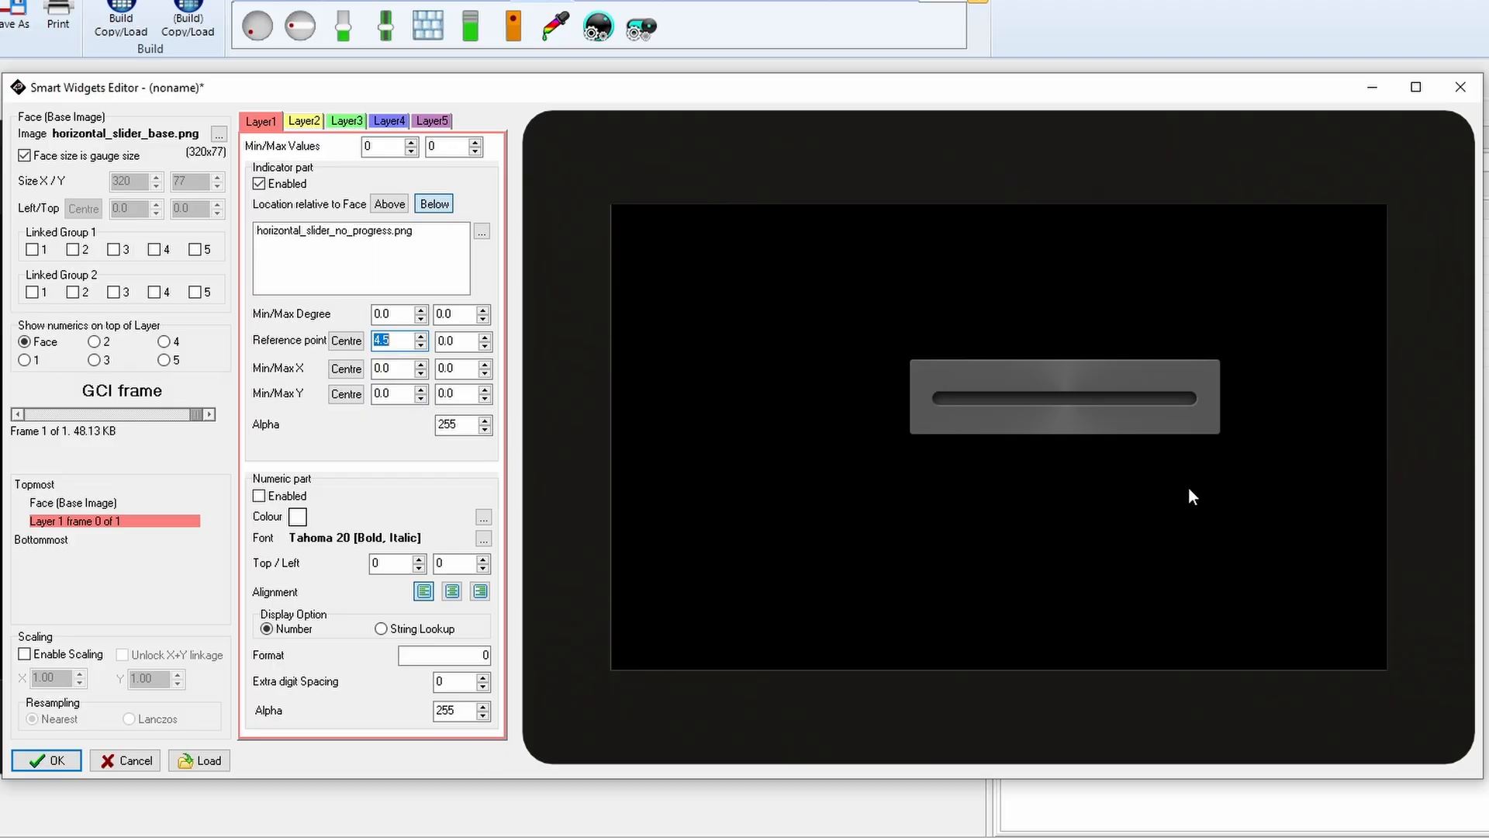
Step: Toggle Layer 1's indicator off and on to compare the slider preview with and without it
left_click(259, 183)
left_click(259, 184)
left_click(259, 184)
left_click(259, 184)
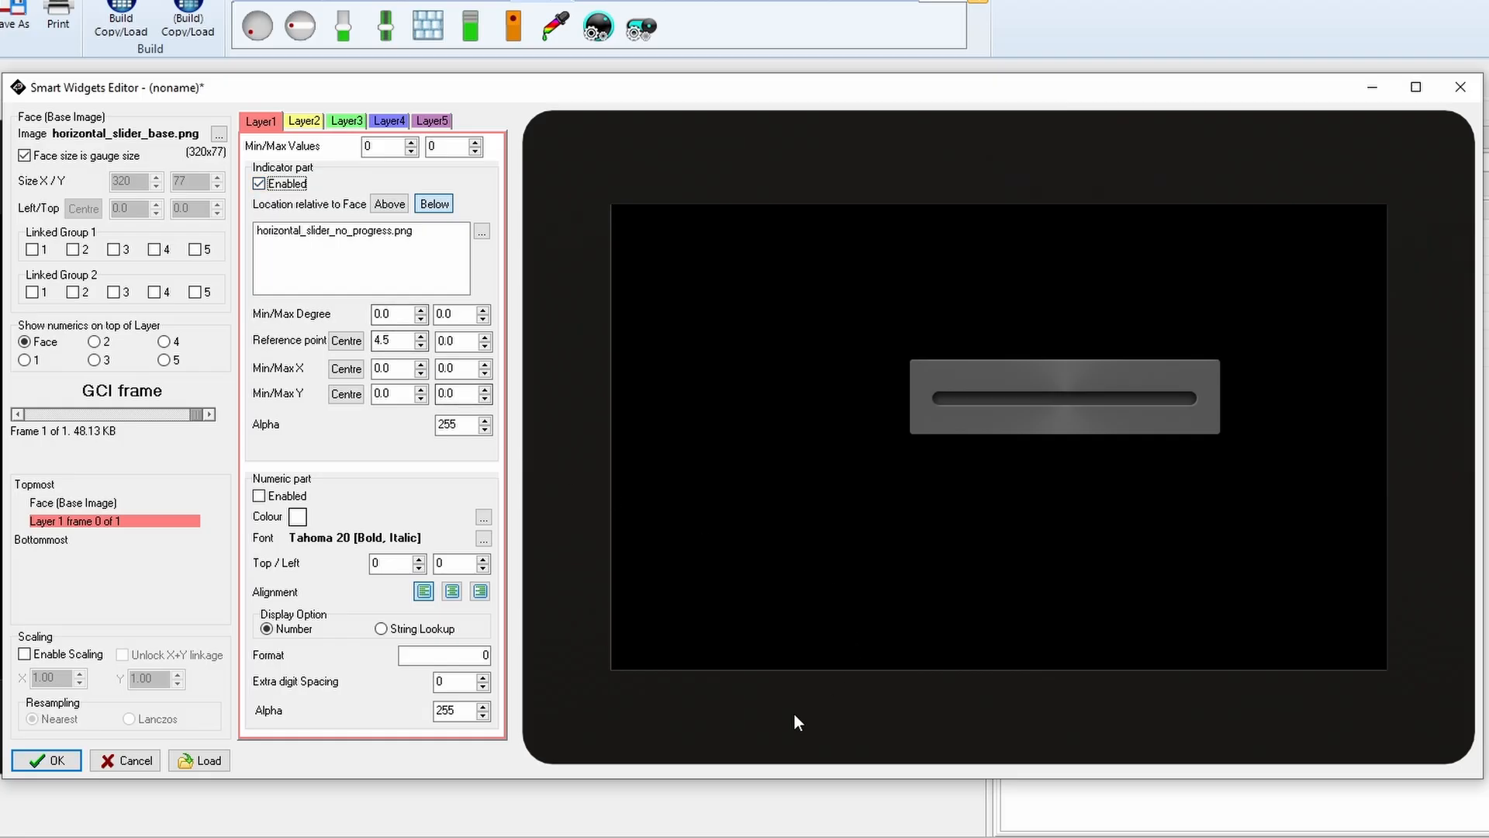
Step: Enable Layer 2's indicator and add horizontal_slider_progress_color.png as its image
left_click(303, 121)
left_click(288, 187)
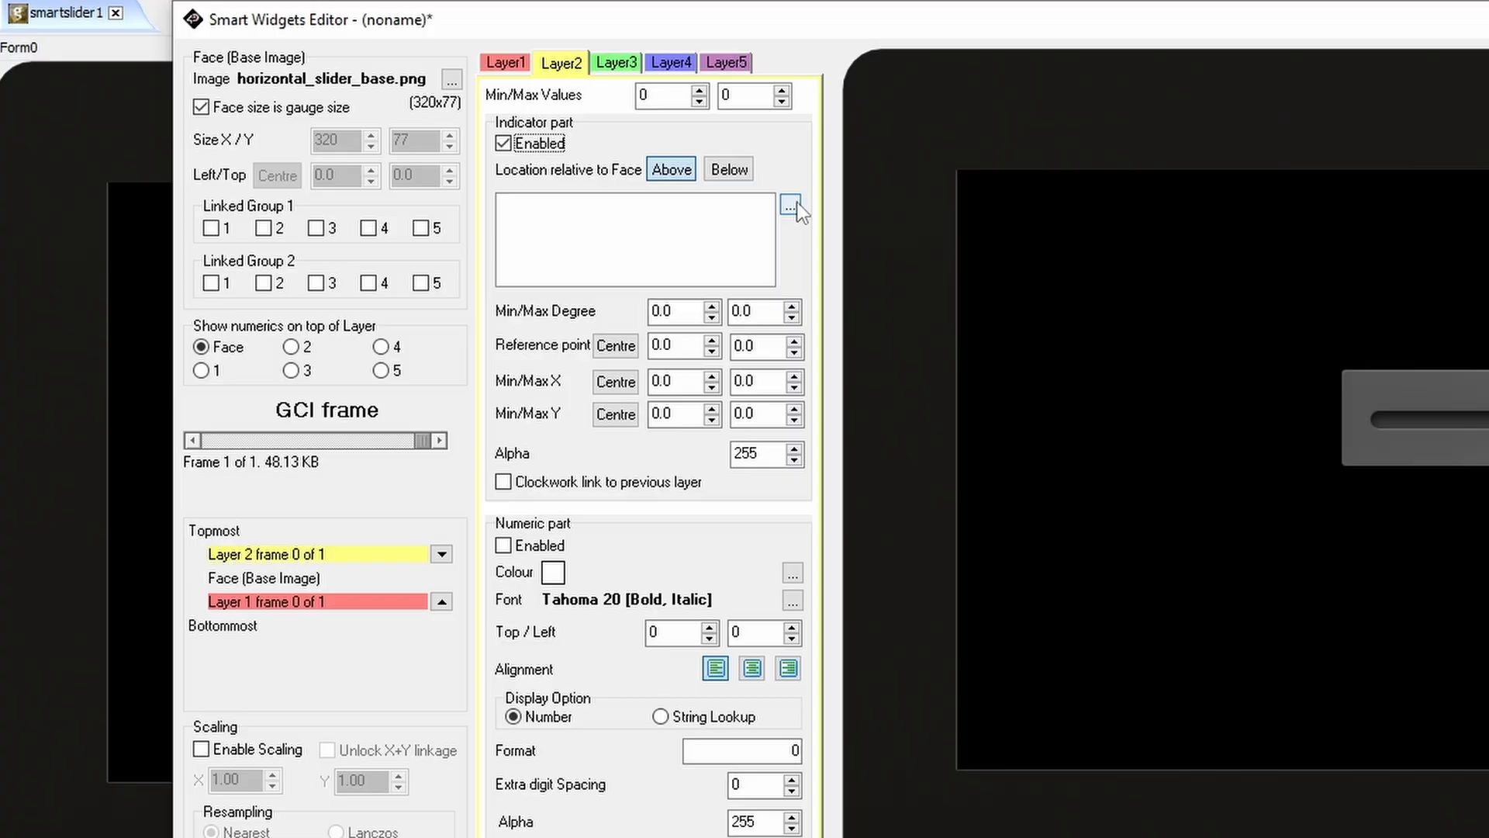
left_click(789, 205)
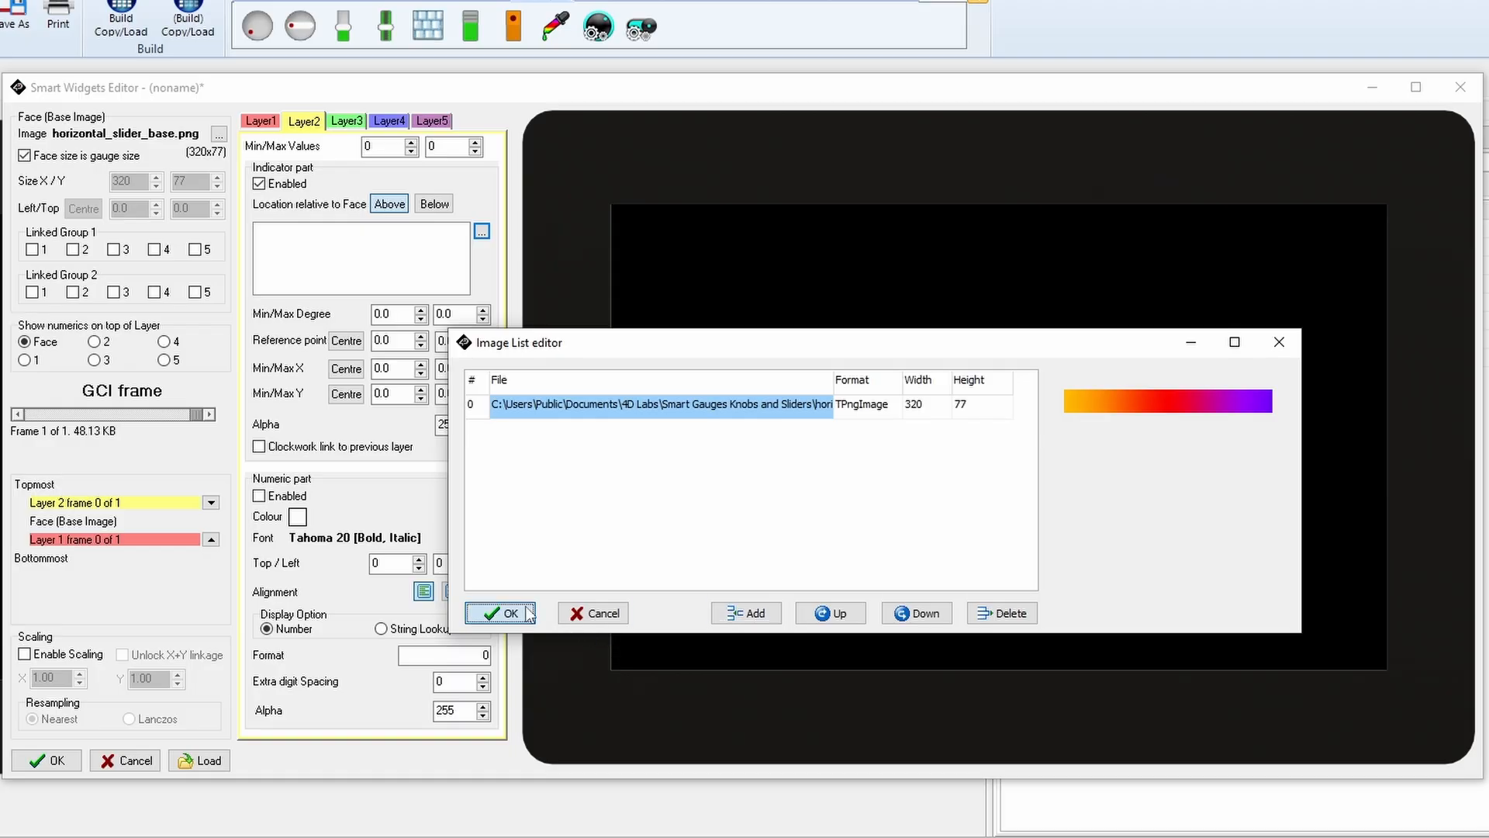
left_click(807, 696)
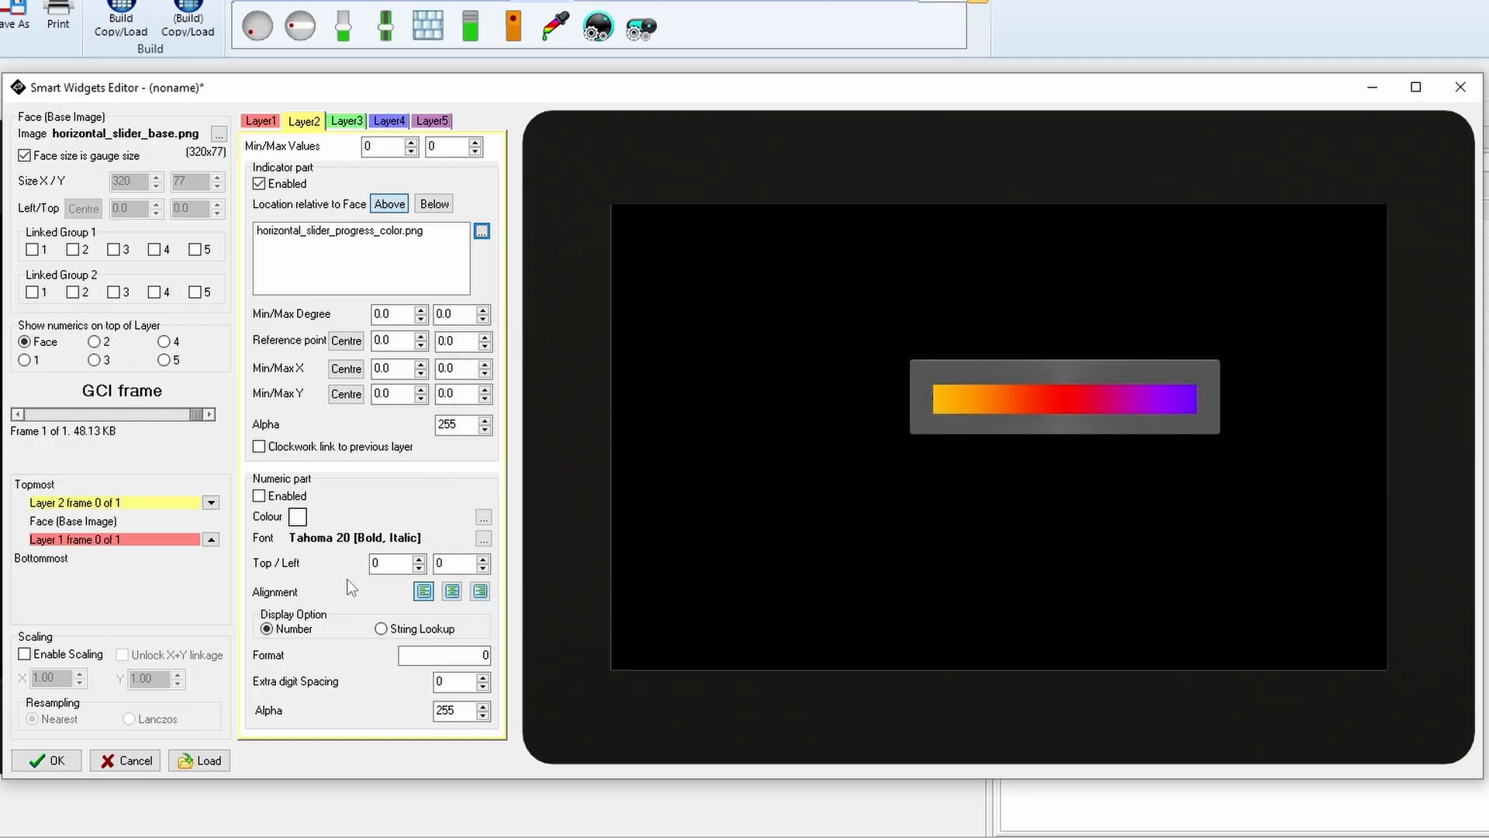
Step: Place Layer 2 below the face and swap its contents with Layer 1 so the colour progress image sits higher
left_click(432, 206)
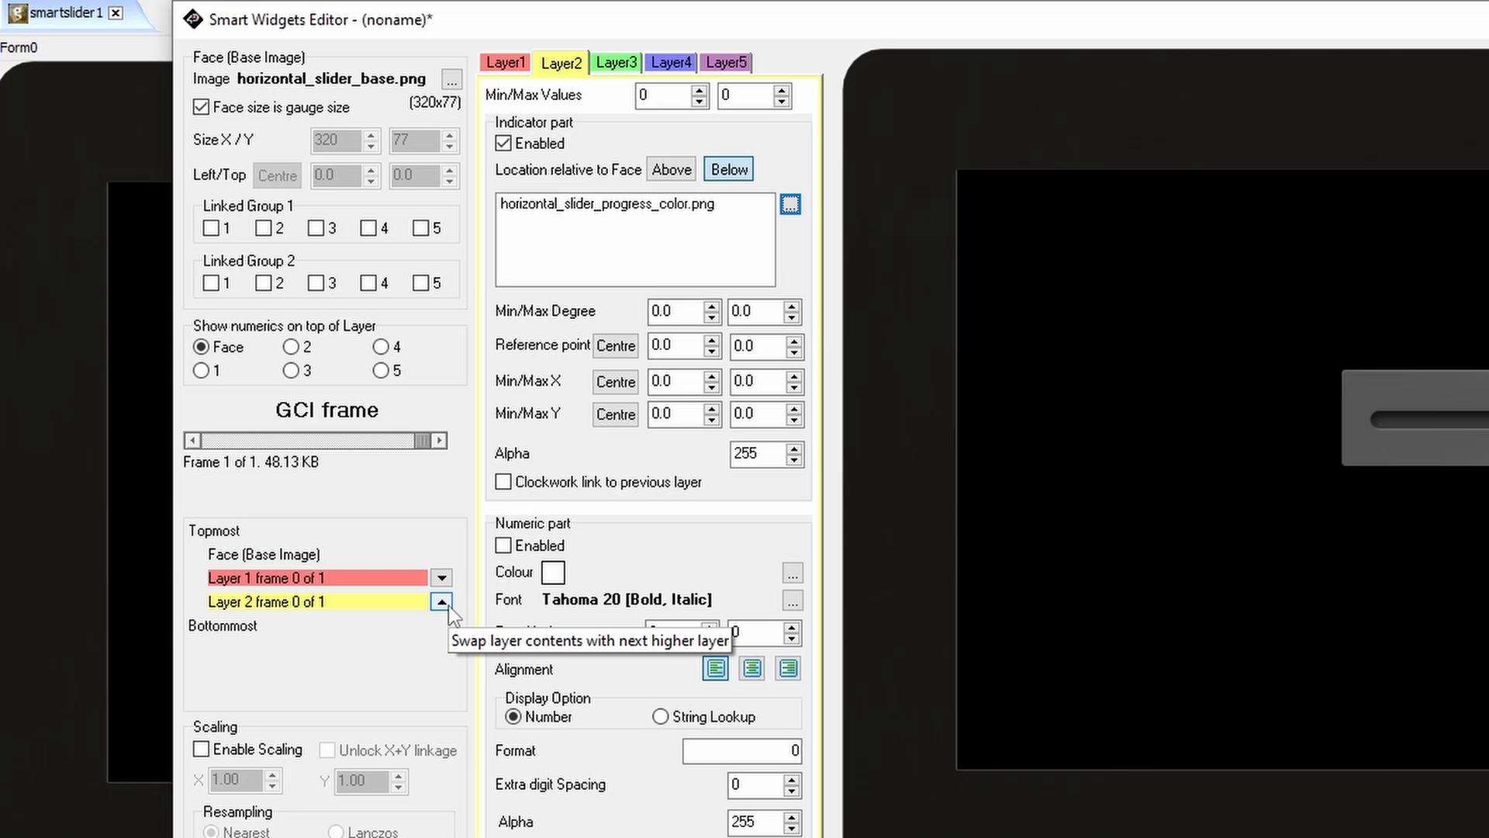
left_click(442, 603)
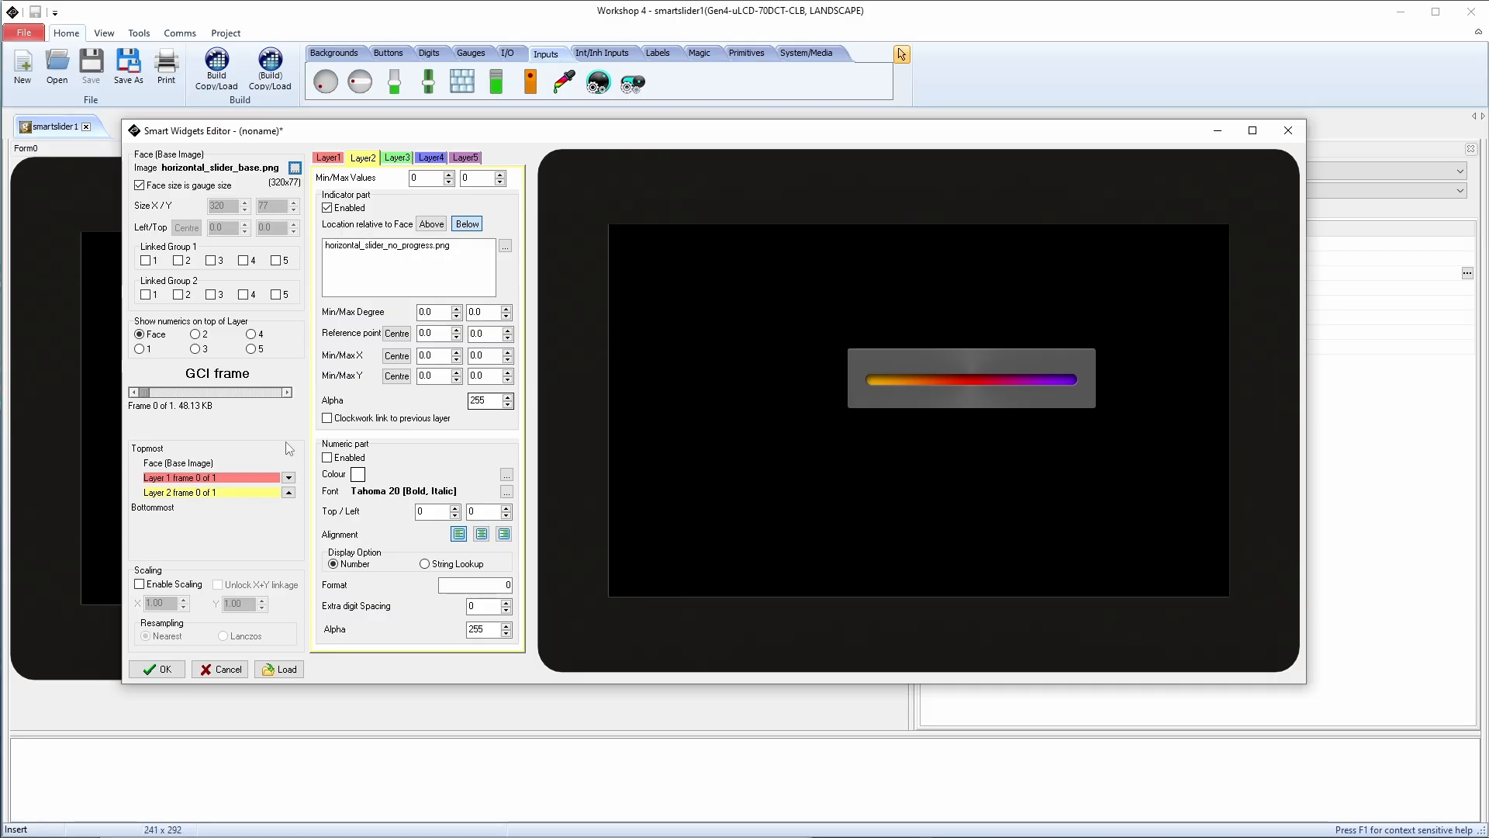
Step: Compare the Layer 1 and Layer 2 settings by alternating between the two layers
left_click(337, 159)
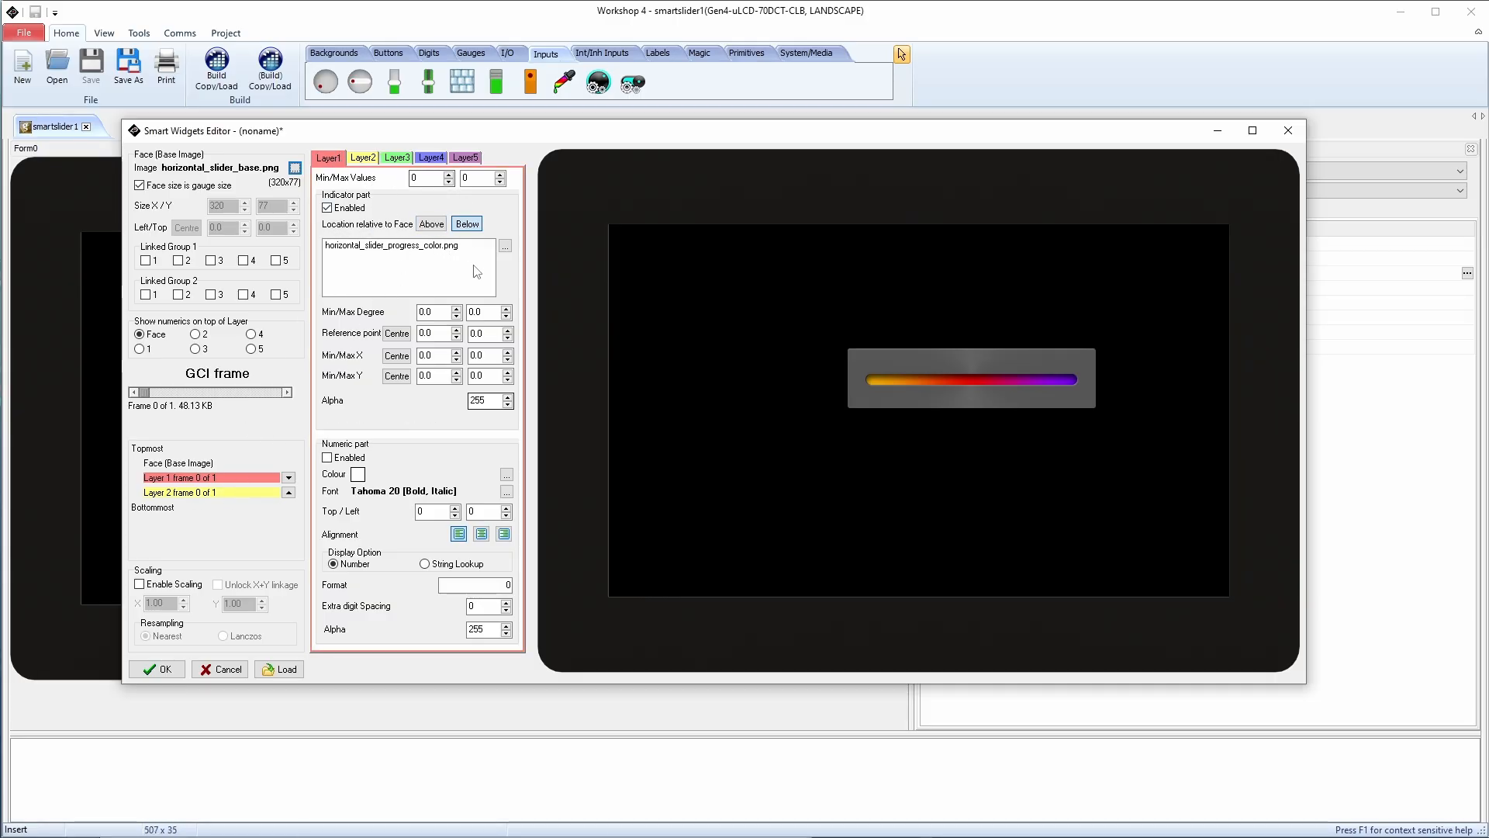
left_click(363, 158)
left_click(341, 159)
left_click(361, 159)
left_click(331, 158)
left_click(359, 159)
left_click(329, 158)
left_click(365, 159)
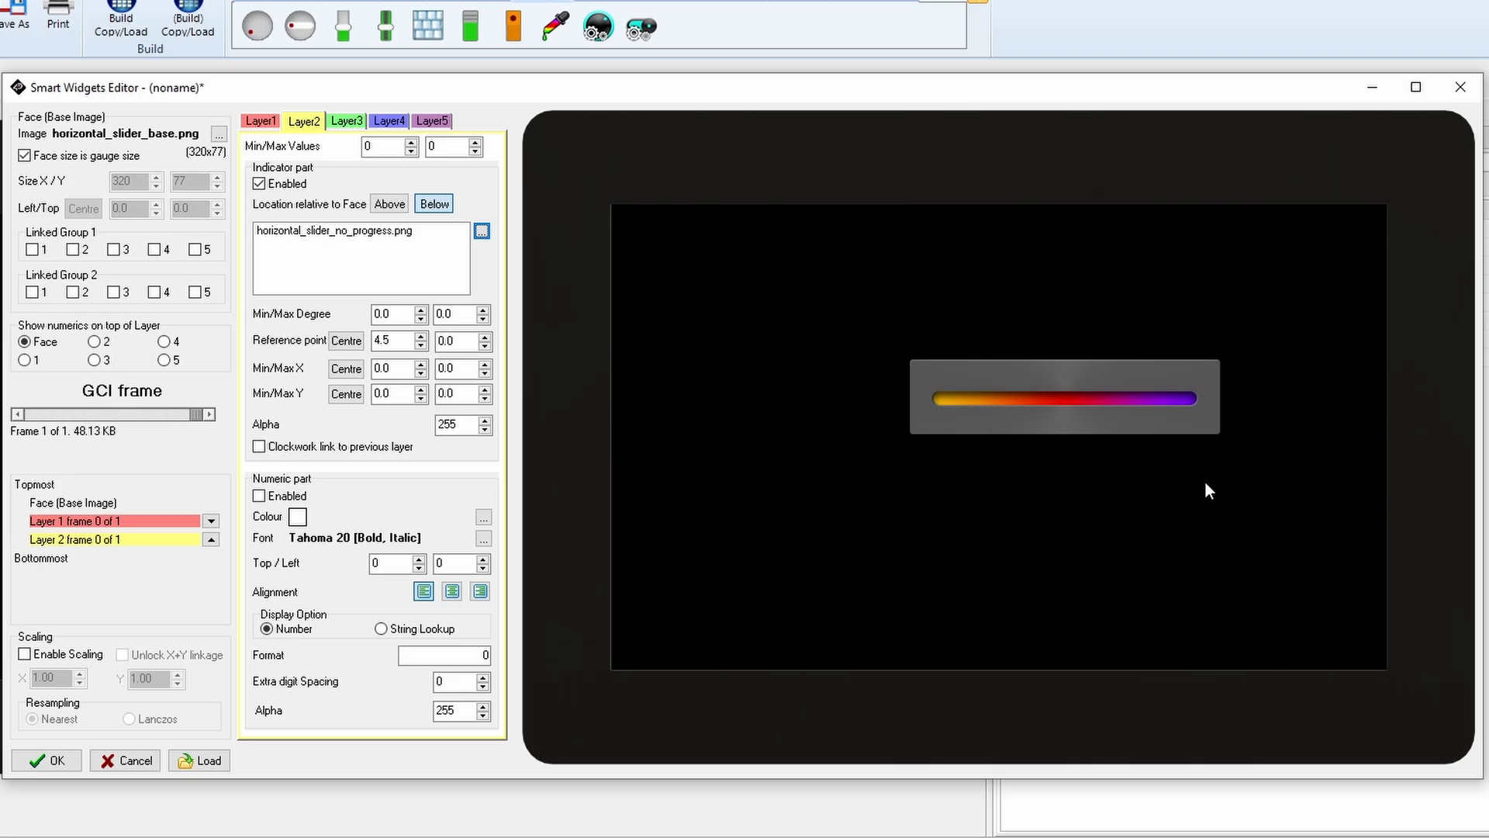
Step: Try a maximum value of 20 on Layer 2 and run through the GCI frames in the preview
left_click_drag(195, 414, 44, 442)
left_click(435, 147)
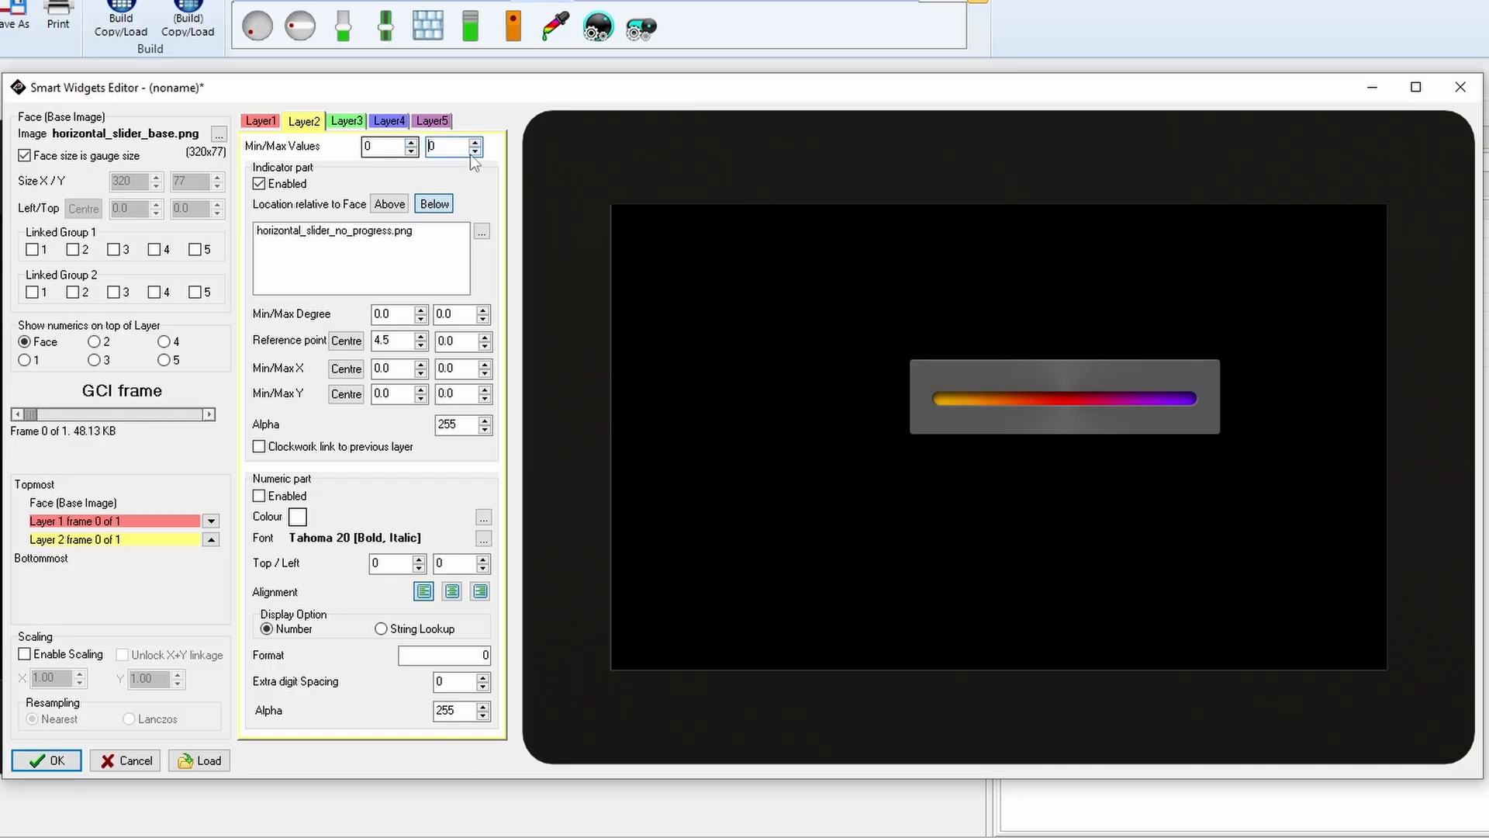
key("BackSpace")
type("20")
left_click(75, 414)
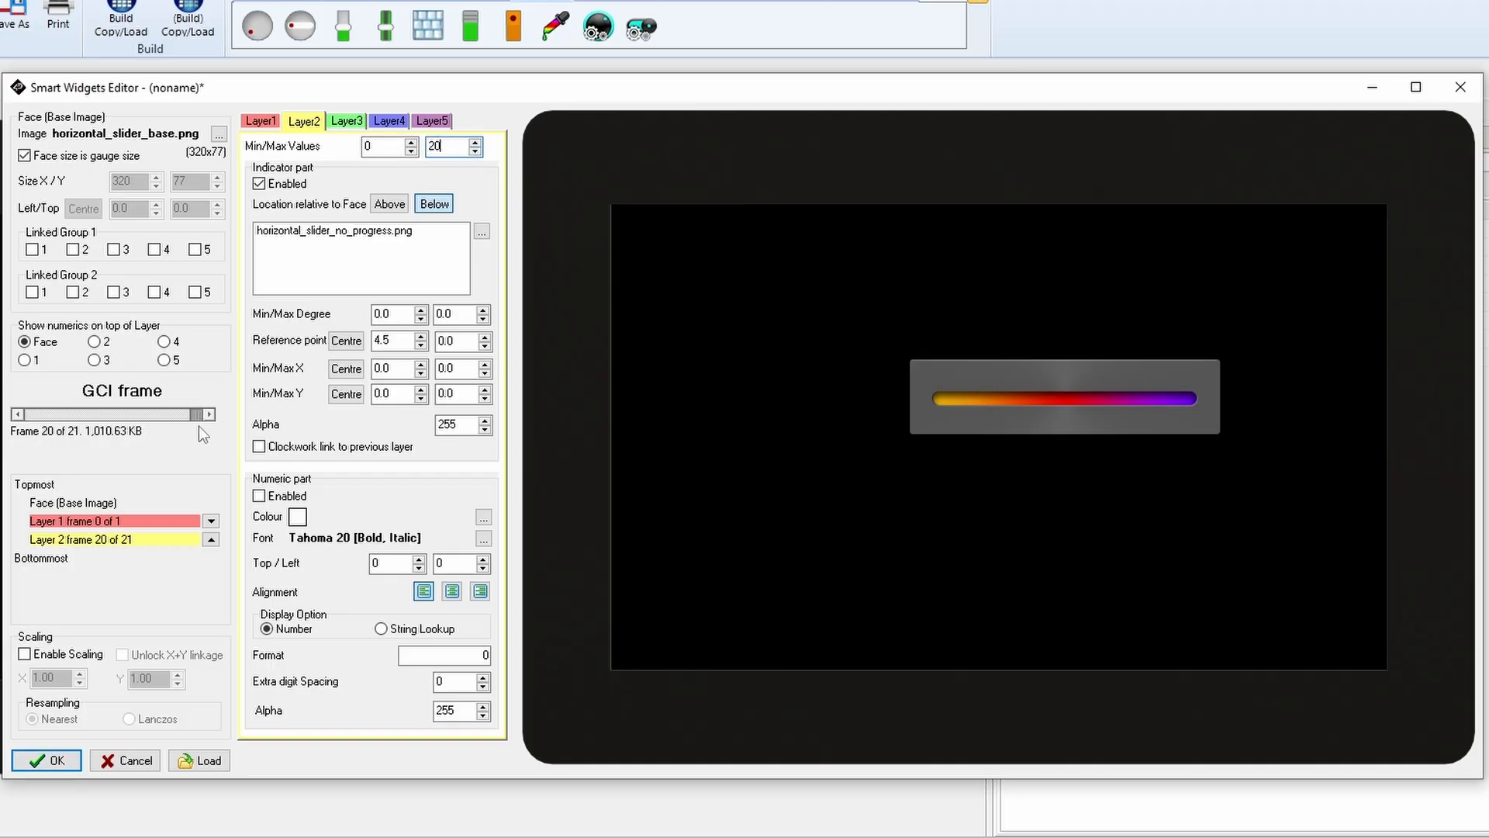
left_click_drag(73, 436, 225, 462)
Step: Give Layer 1 a maximum value of 20 and a minimum X of -270, and preview the progress bar across the frames
left_click(260, 121)
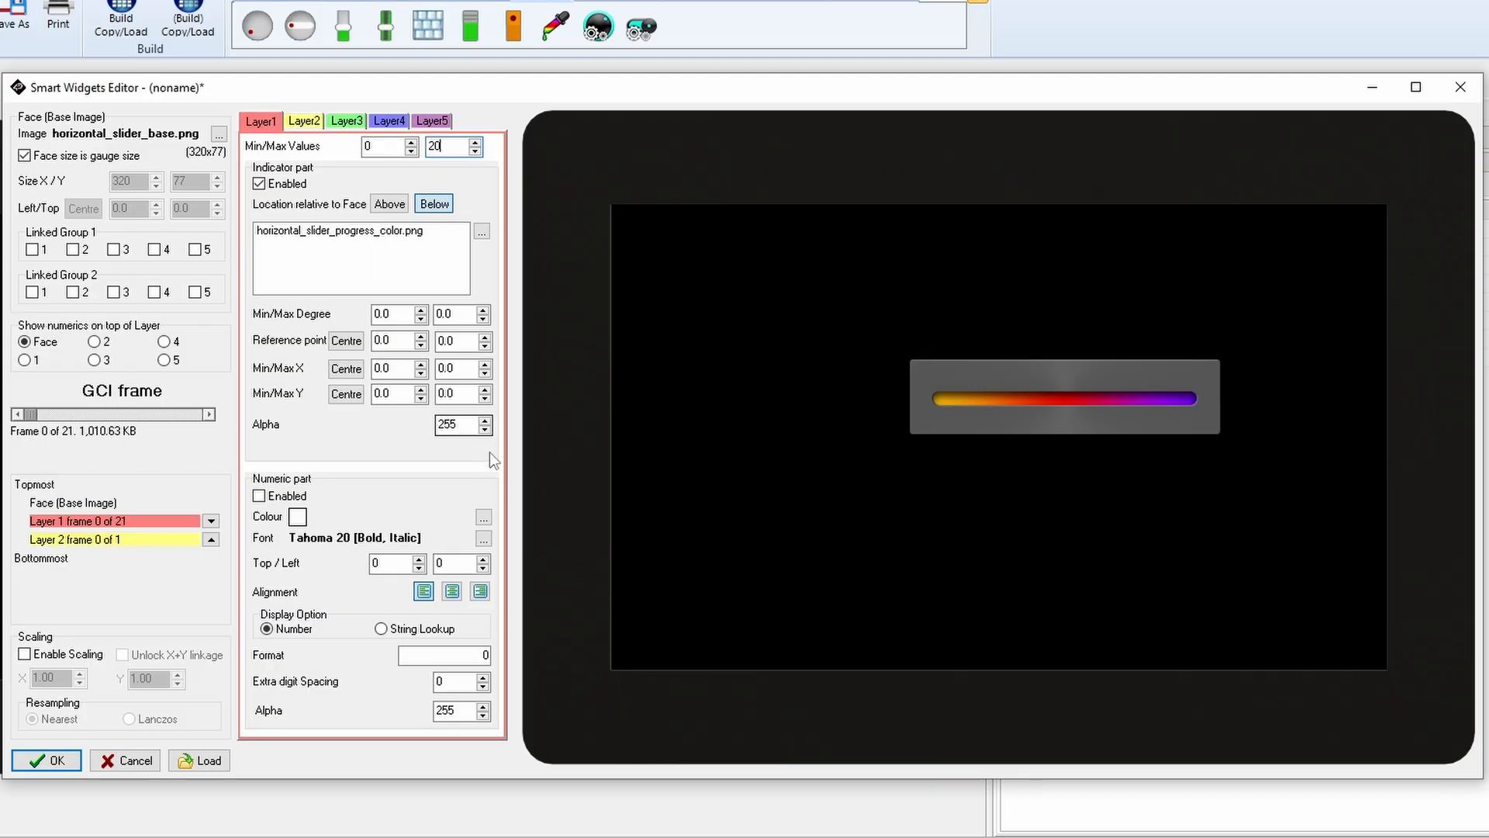
left_click(375, 367)
key("shift+End")
type("-270")
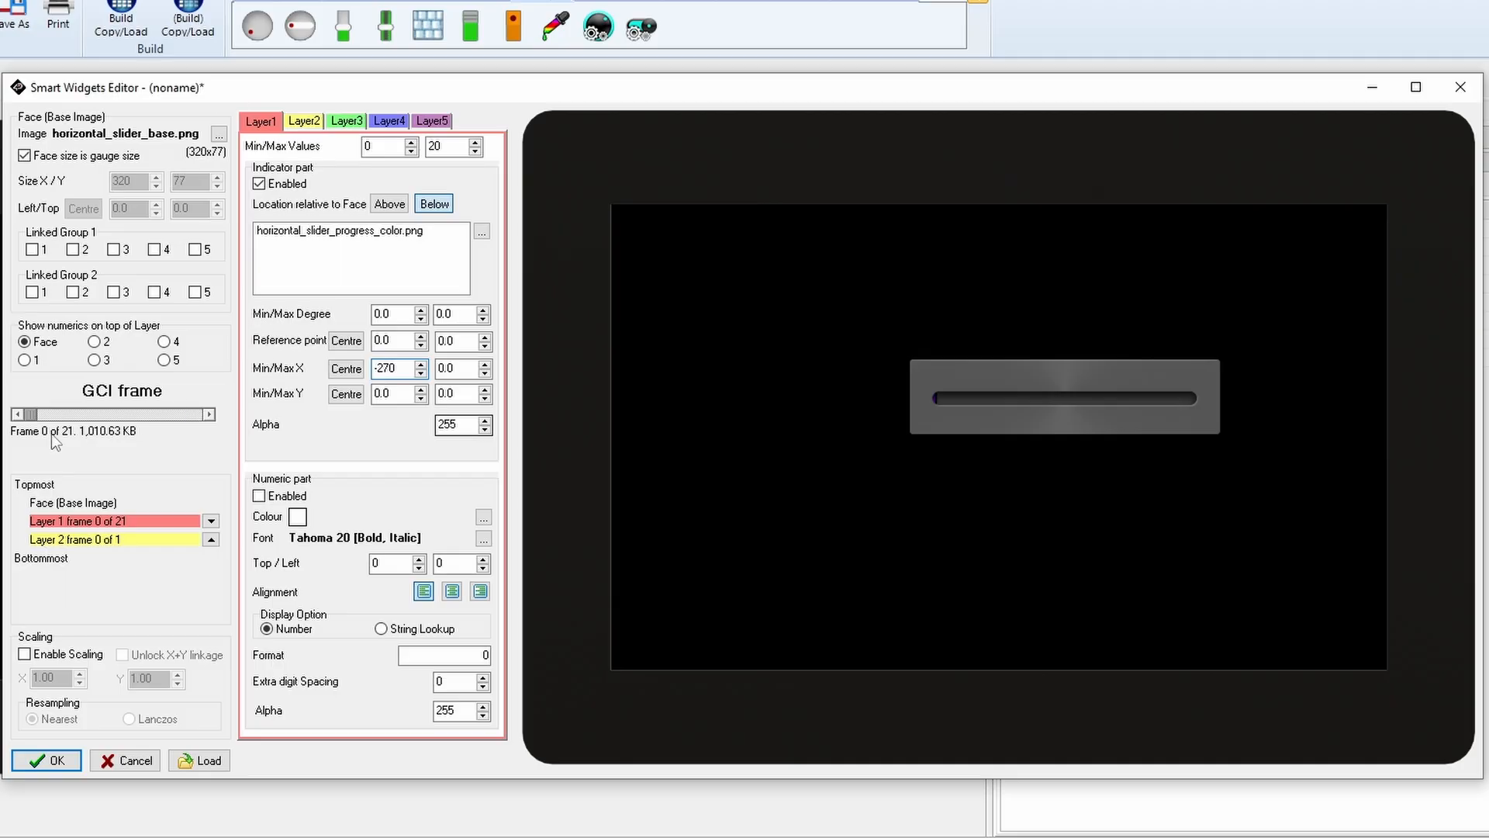
left_click_drag(31, 414, 281, 477)
Step: Enable Layer 3's indicator and add horizontal_slider_thumb.png as its image
left_click(346, 124)
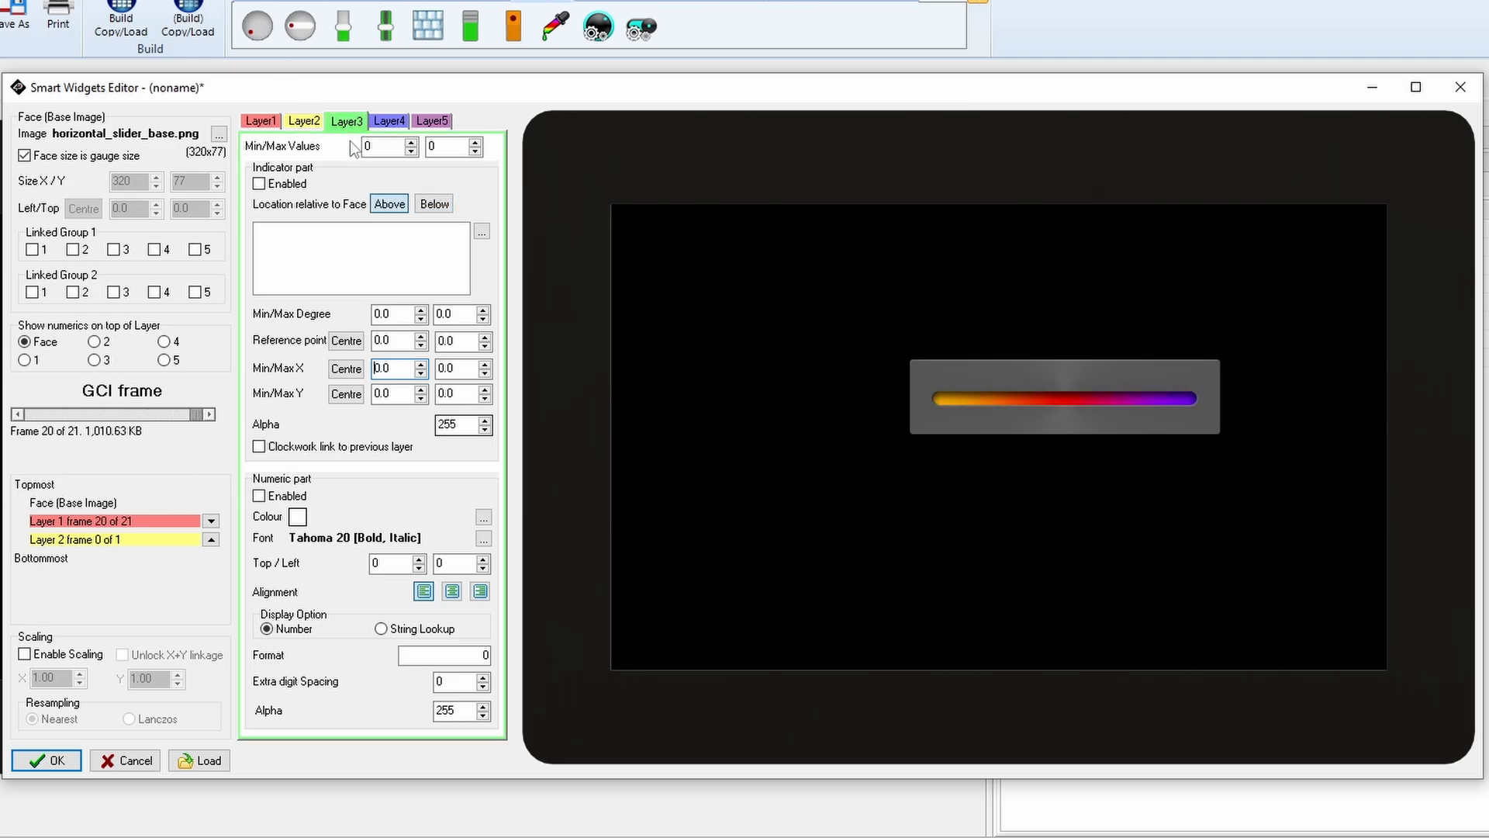
left_click(259, 183)
left_click(481, 231)
left_click(774, 614)
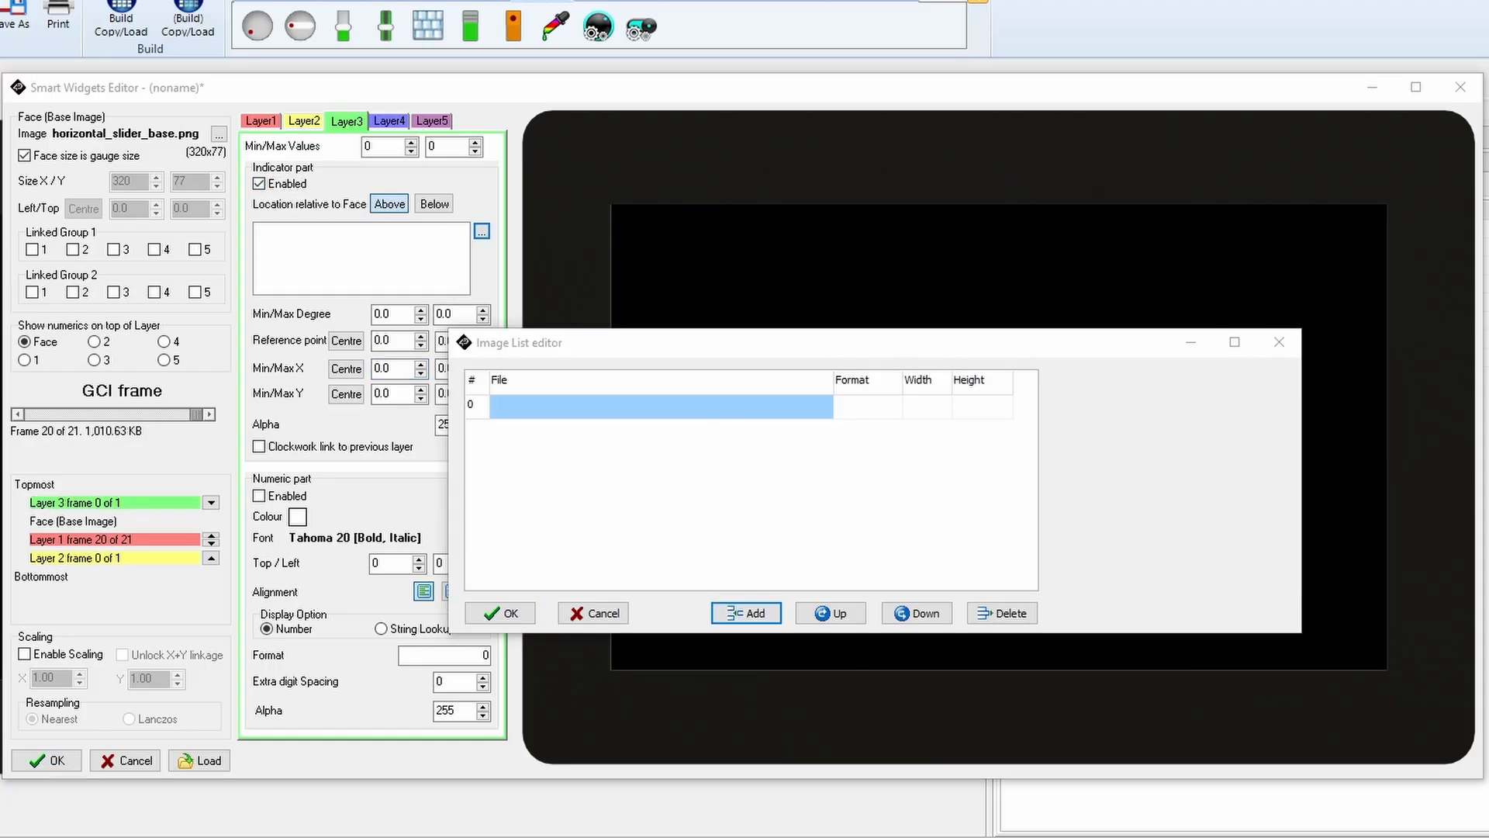
Step: Set Layer 3's reference point to -14.0 and -28.5 and its maximum X to 250
left_click(421, 346)
left_click(421, 346)
left_click(421, 347)
left_click(422, 347)
double_click(454, 368)
type("25")
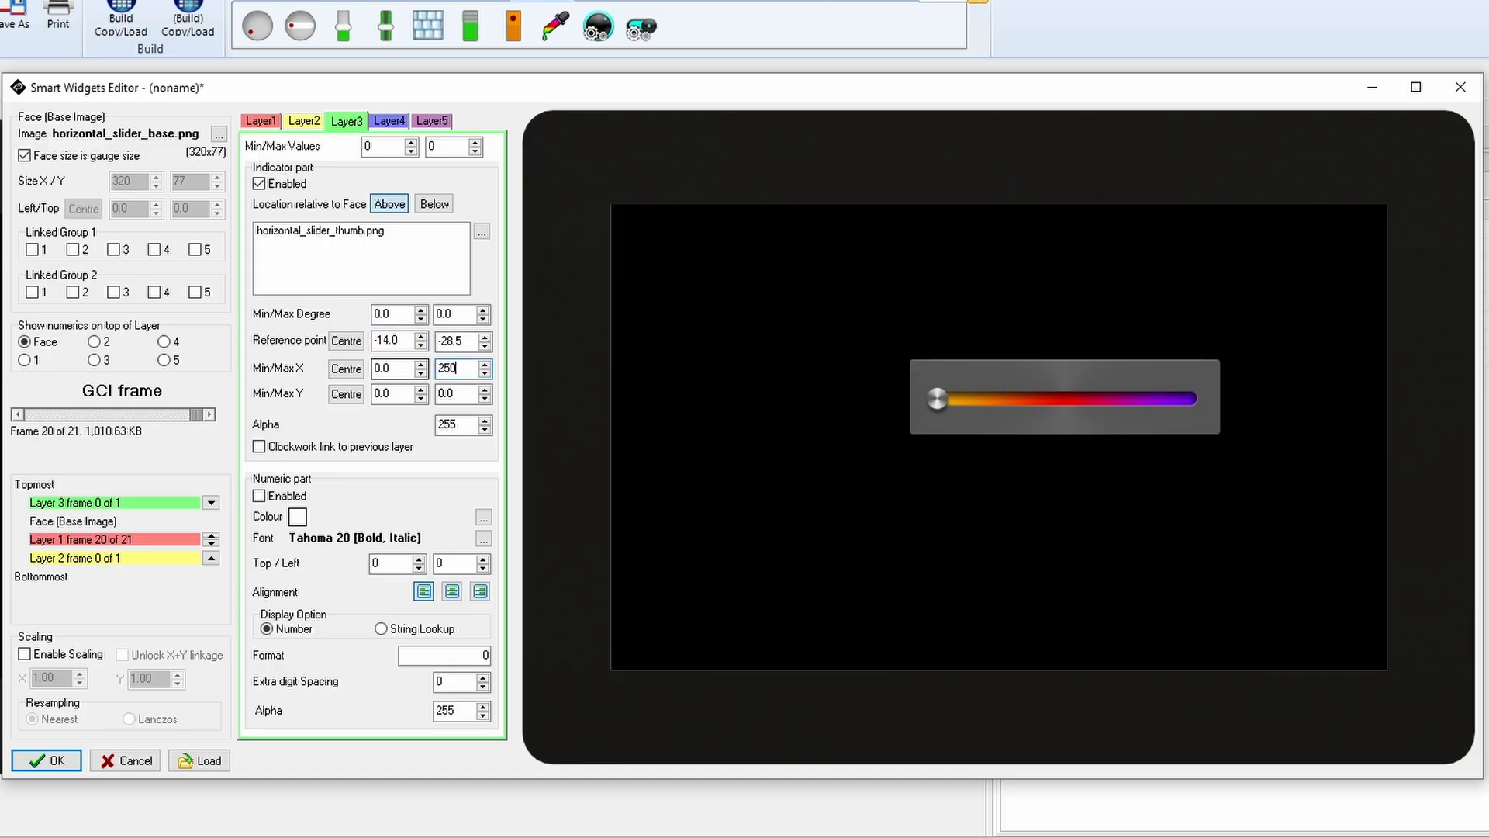
Step: Set Layer 3's maximum value to 20 and preview the thumb's movement across the frames
double_click(433, 145)
type("20")
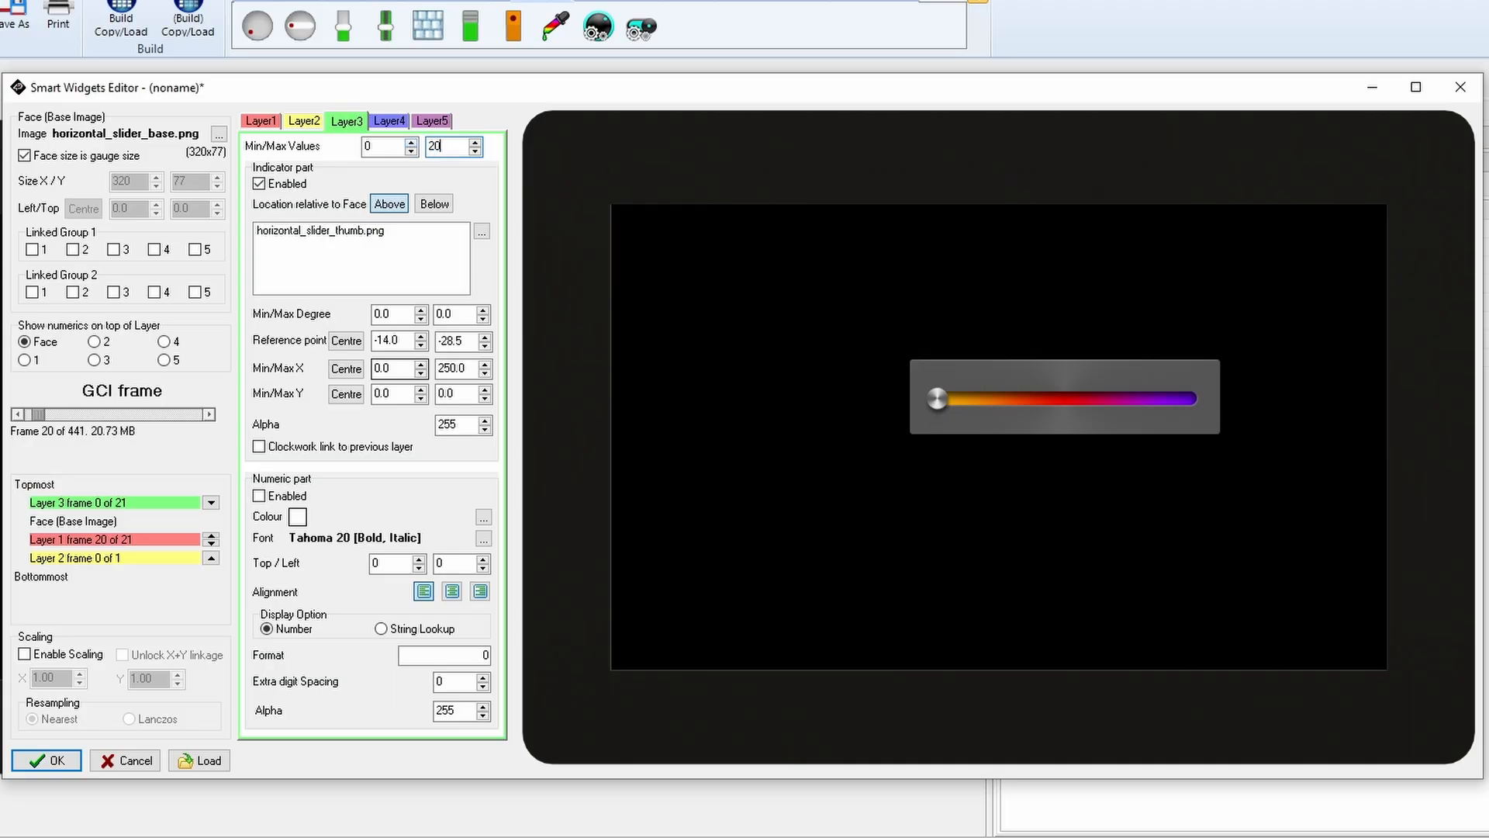
left_click(45, 416)
left_click_drag(45, 415, 203, 415)
Step: Fine-tune Layer 3's maximum X upward in small increments to adjust the thumb's end position on the track
double_click(452, 368)
left_click(485, 365)
left_click(485, 365)
left_click(485, 364)
left_click(485, 364)
left_click(485, 365)
left_click(485, 364)
left_click(485, 364)
left_click(484, 365)
Step: Put layers 1, 2 and 3 in Linked Group 1, and accept the slider design after previewing its frames
left_click_drag(195, 414, 14, 436)
left_click(32, 249)
left_click(73, 249)
left_click(114, 249)
left_click_drag(31, 415, 279, 475)
key("Return")
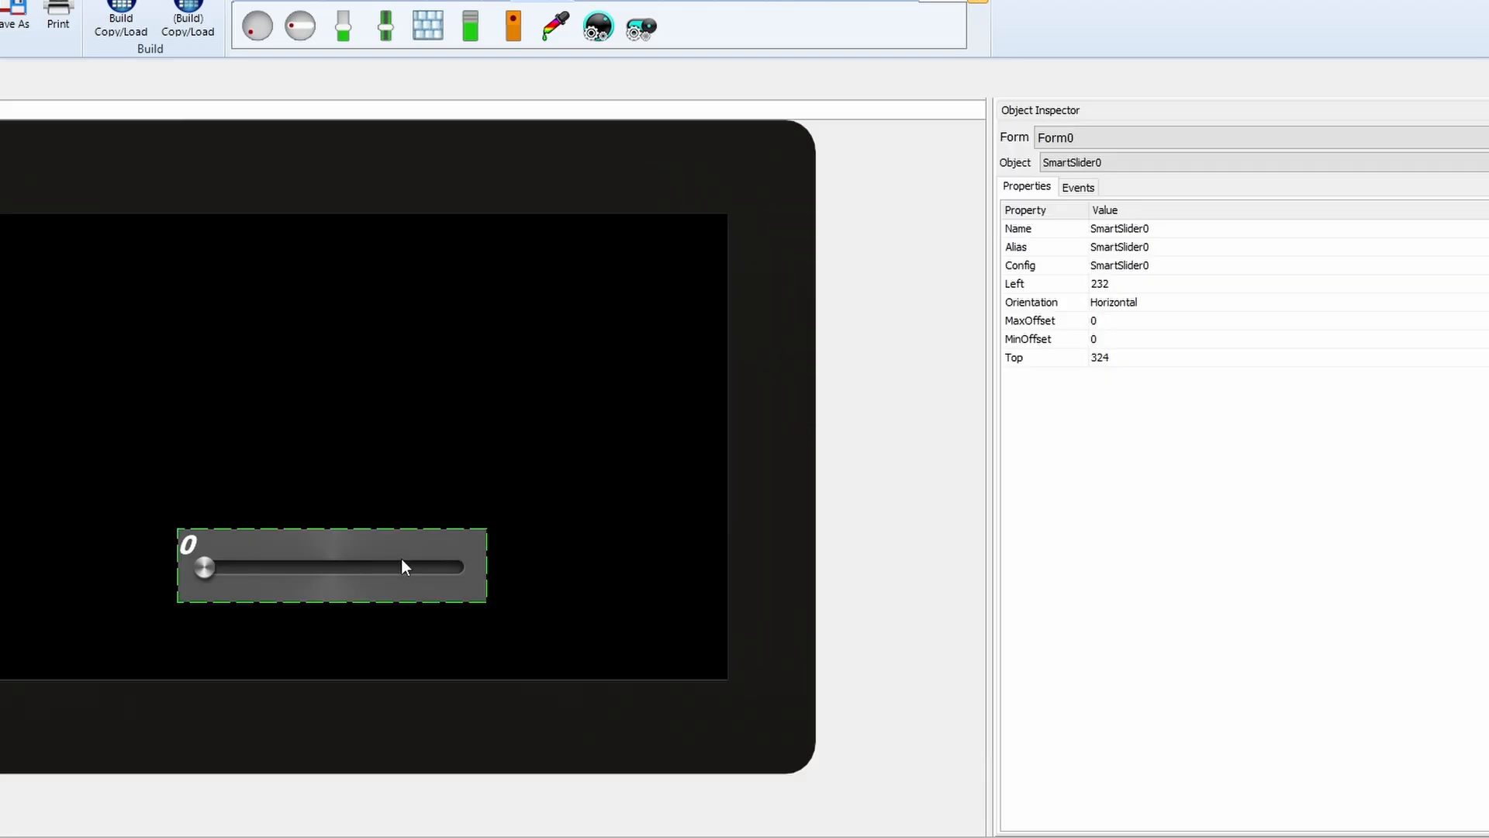
Step: Reposition the finished slider on the form at left 240 and top 332
left_click_drag(408, 560, 373, 562)
left_click(417, 502)
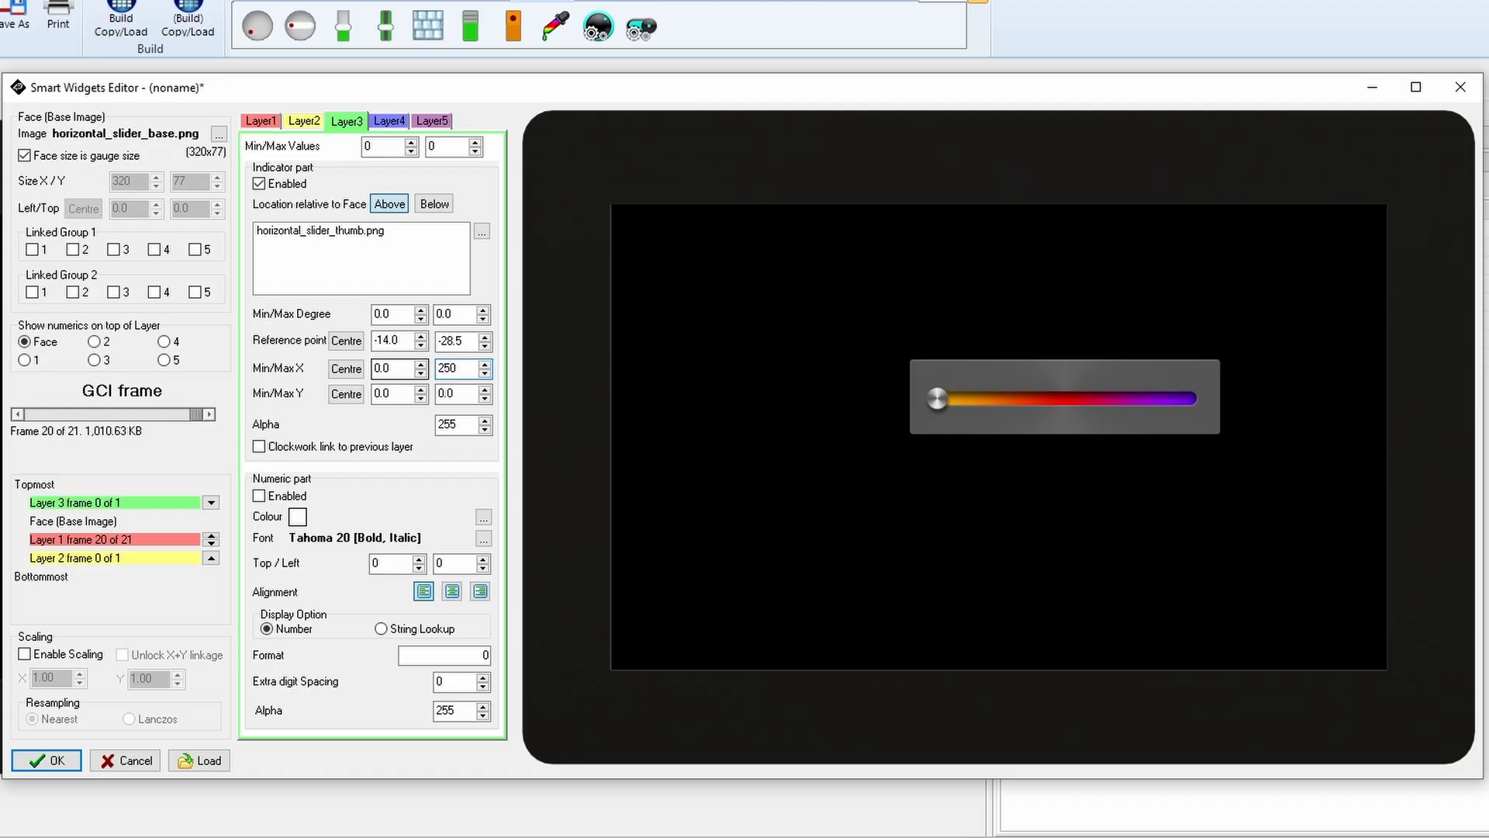
key("Return")
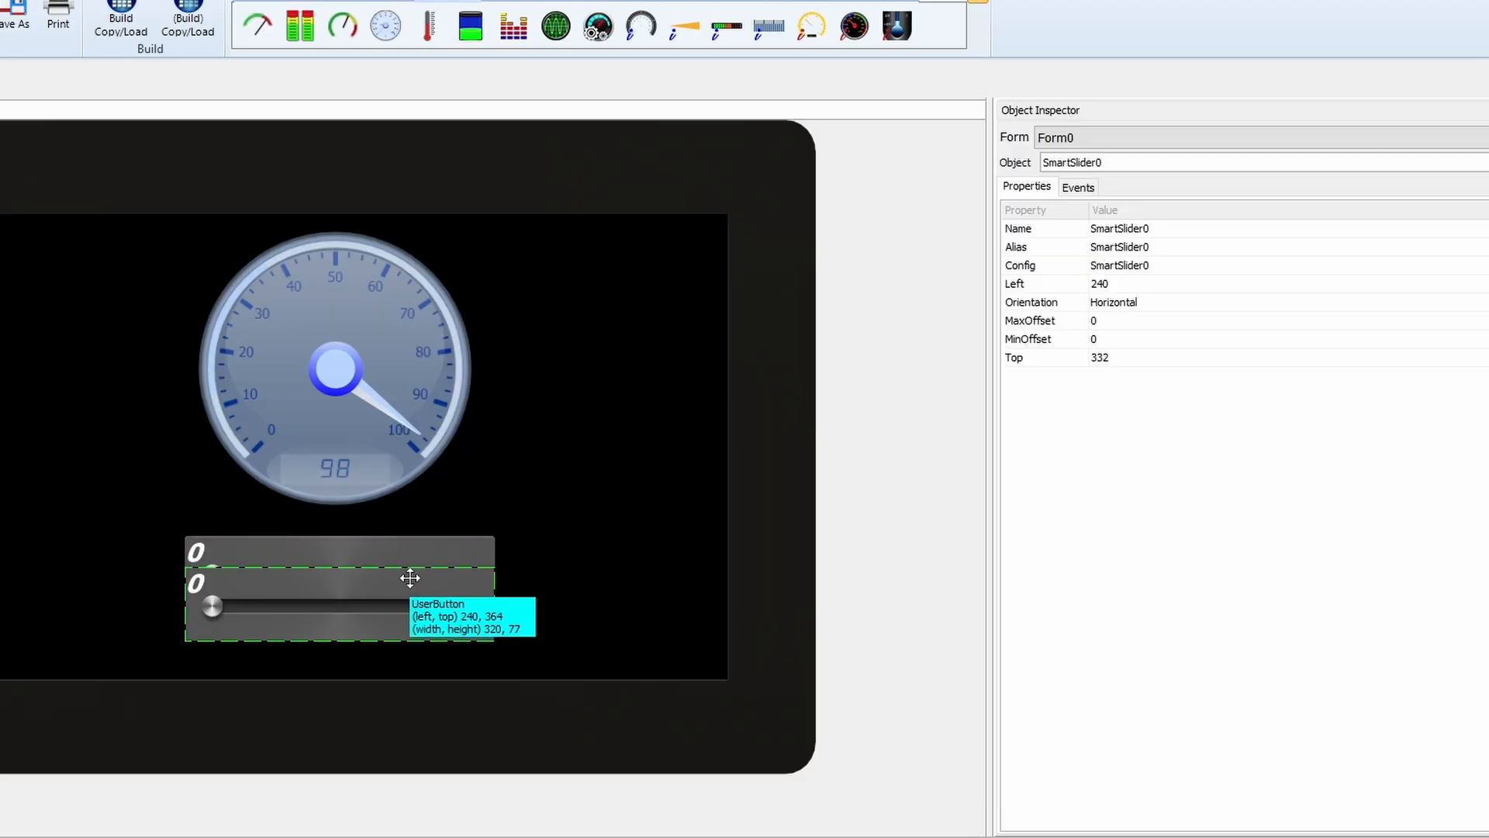
left_click(574, 435)
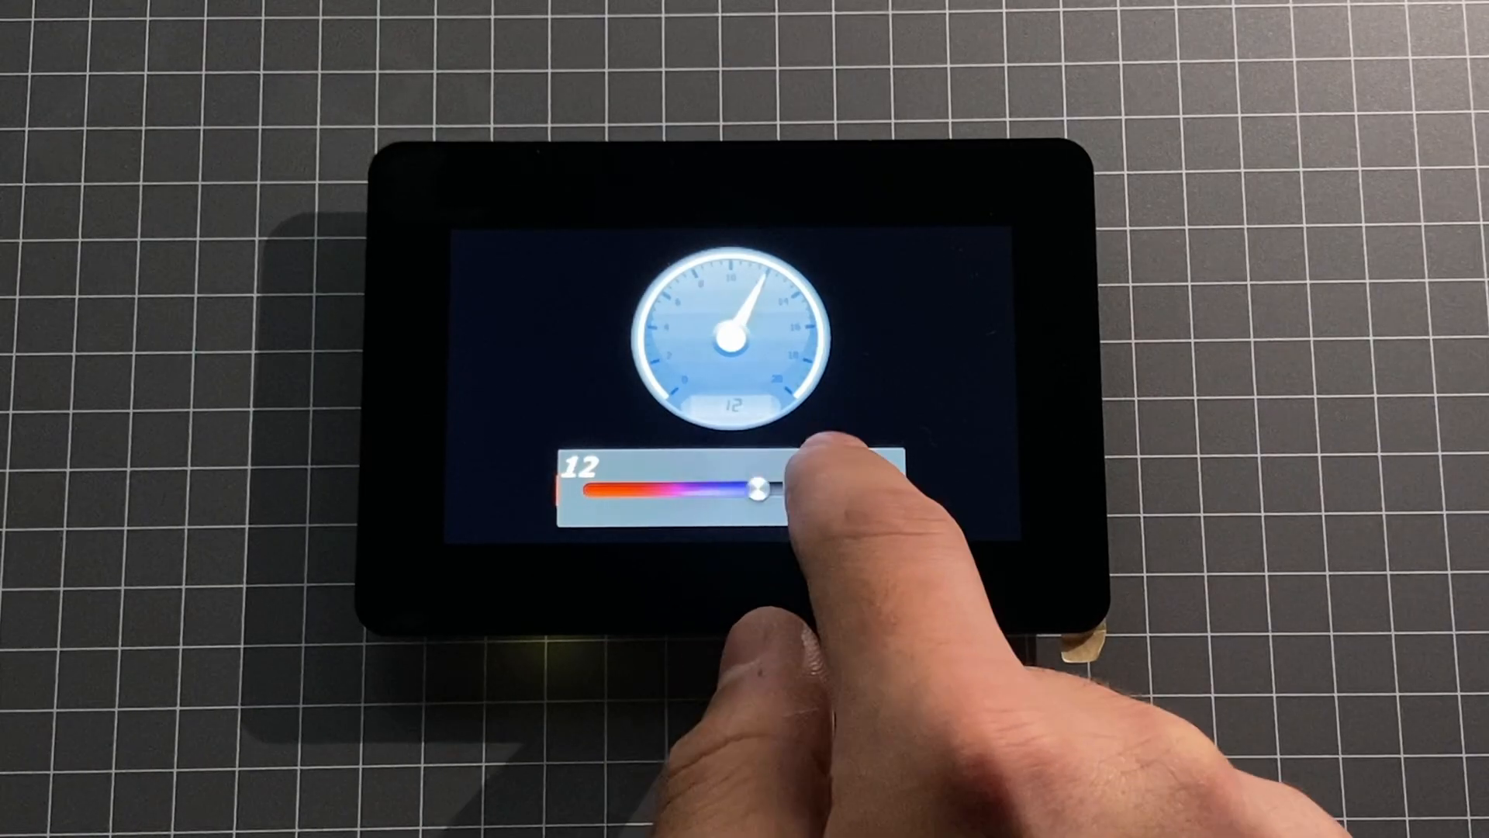
left_click_drag(799, 485, 589, 477)
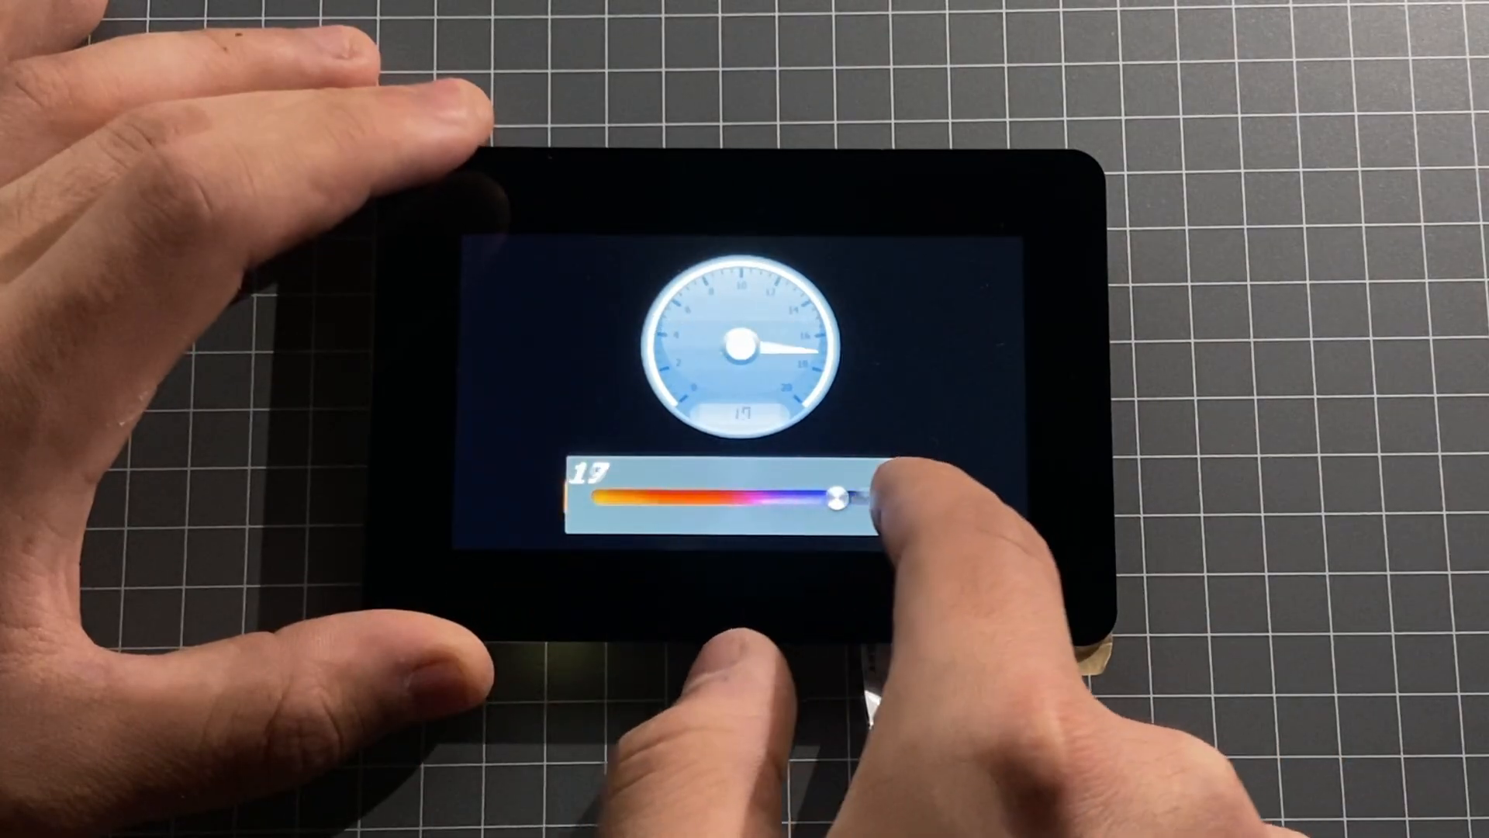